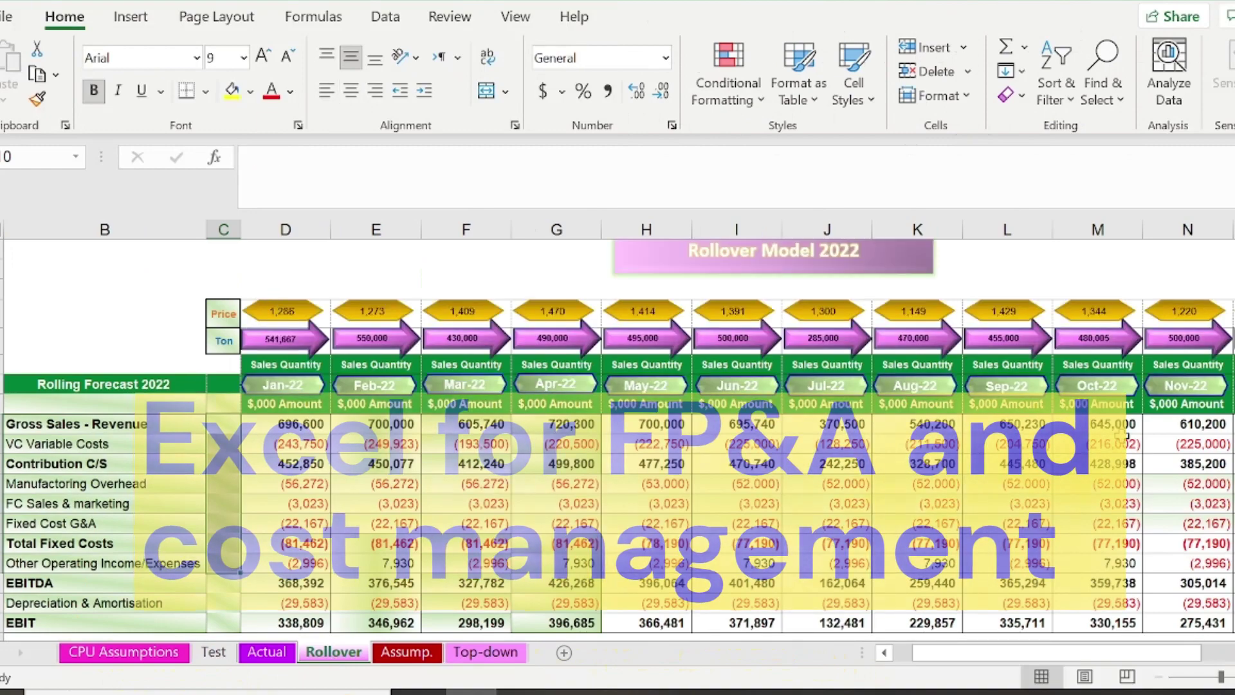
Step: Look through the Assump., Top-down and Test worksheets to review their shapes and formatting effects
left_click(402, 654)
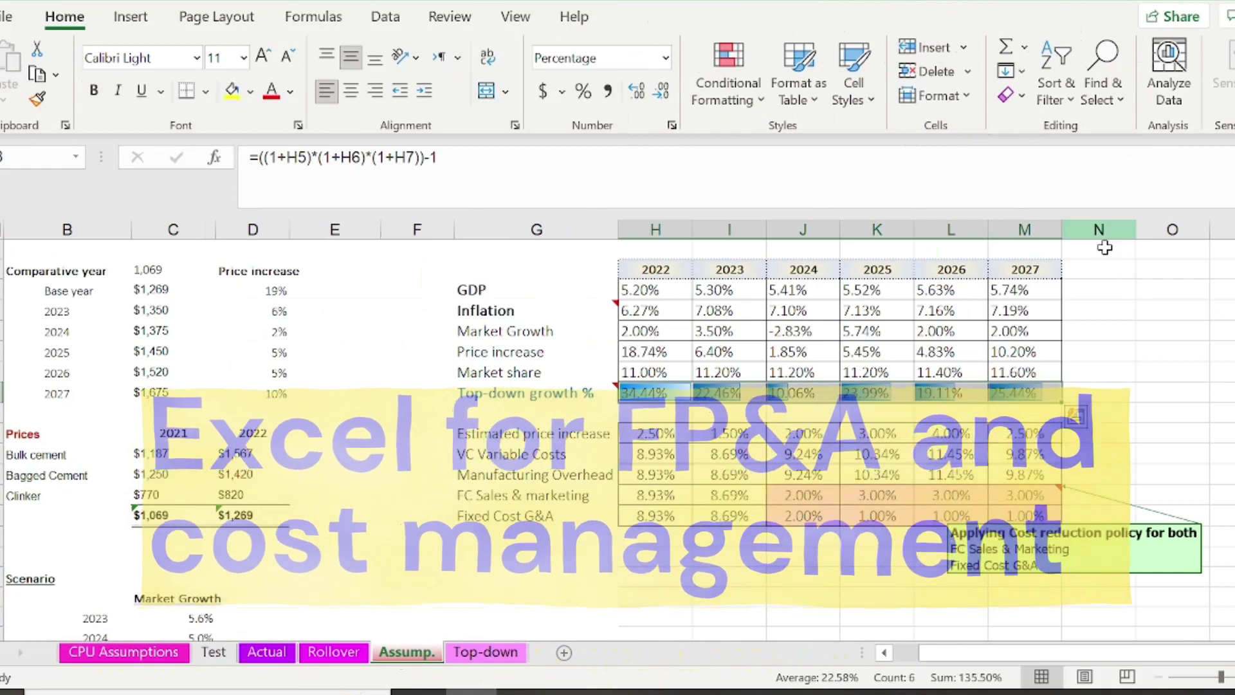
left_click(1187, 386)
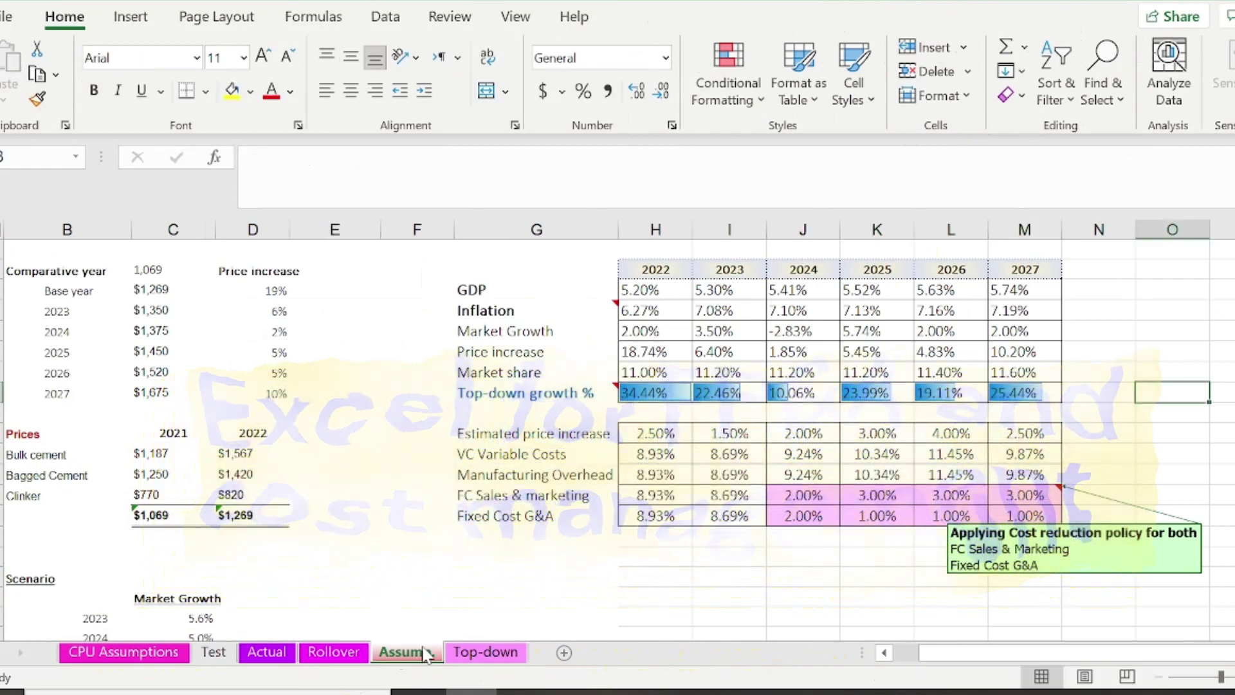
left_click(473, 655)
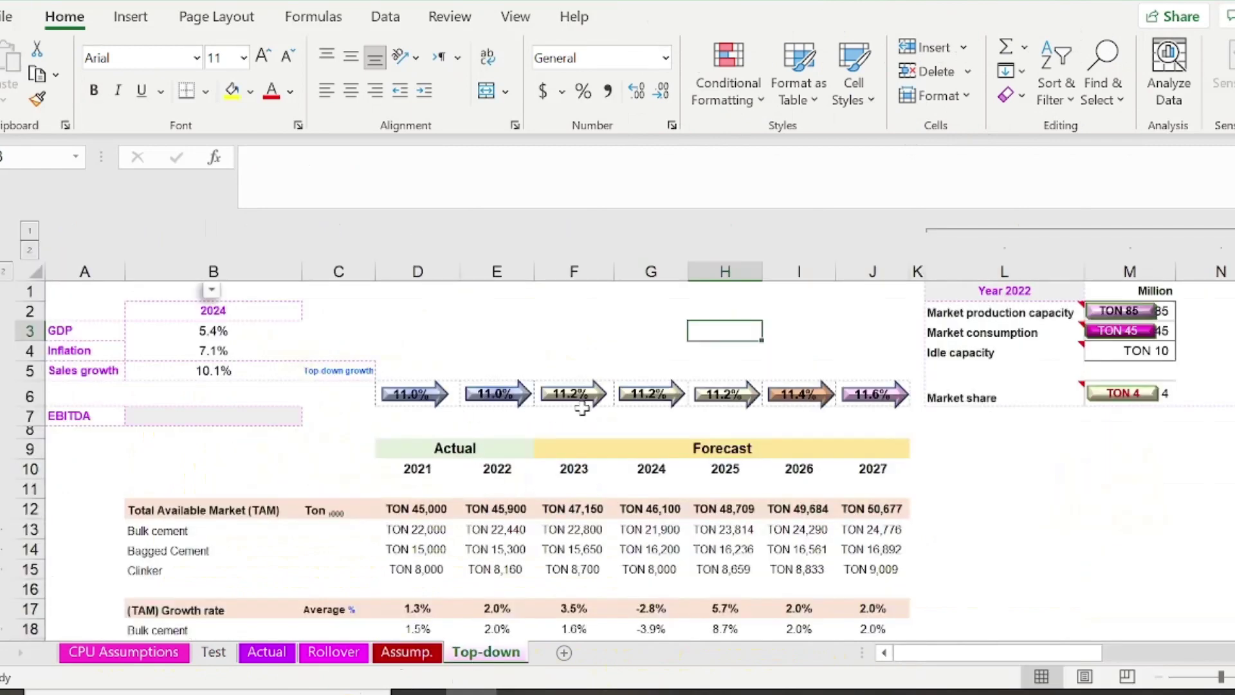
left_click(210, 654)
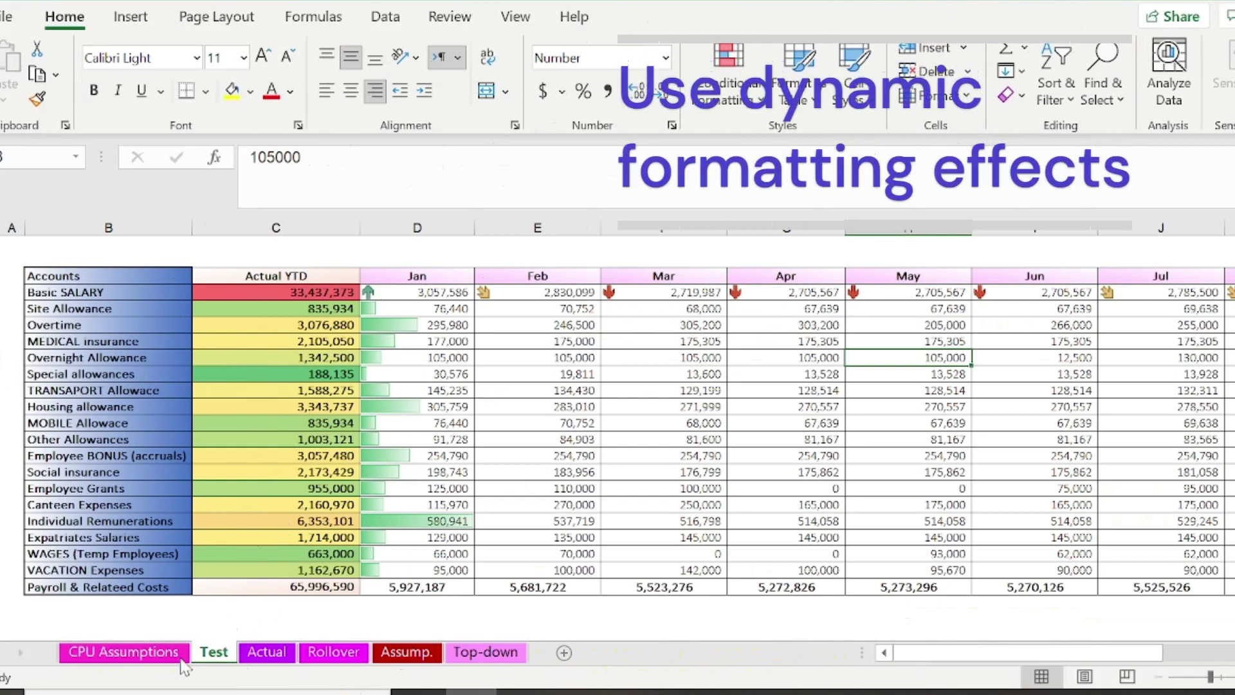
Step: Set the Actual YTD year on the CPU Assumptions sheet to 2021
left_click(150, 654)
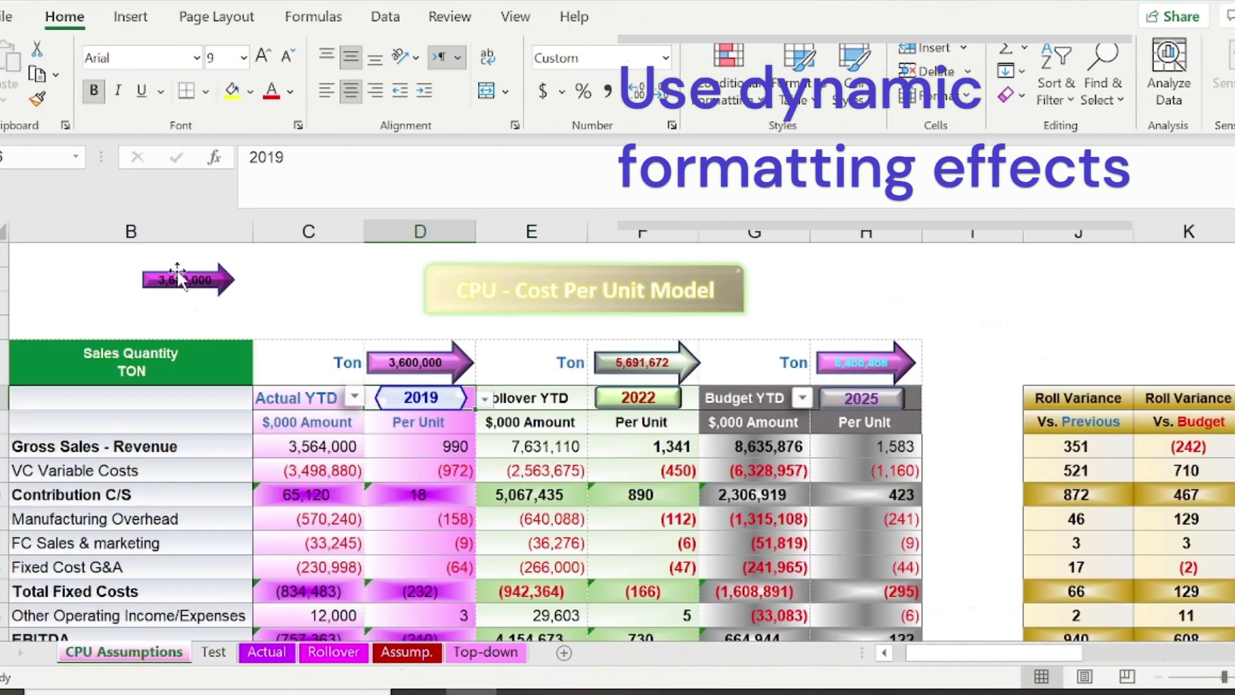
left_click(485, 399)
left_click(428, 455)
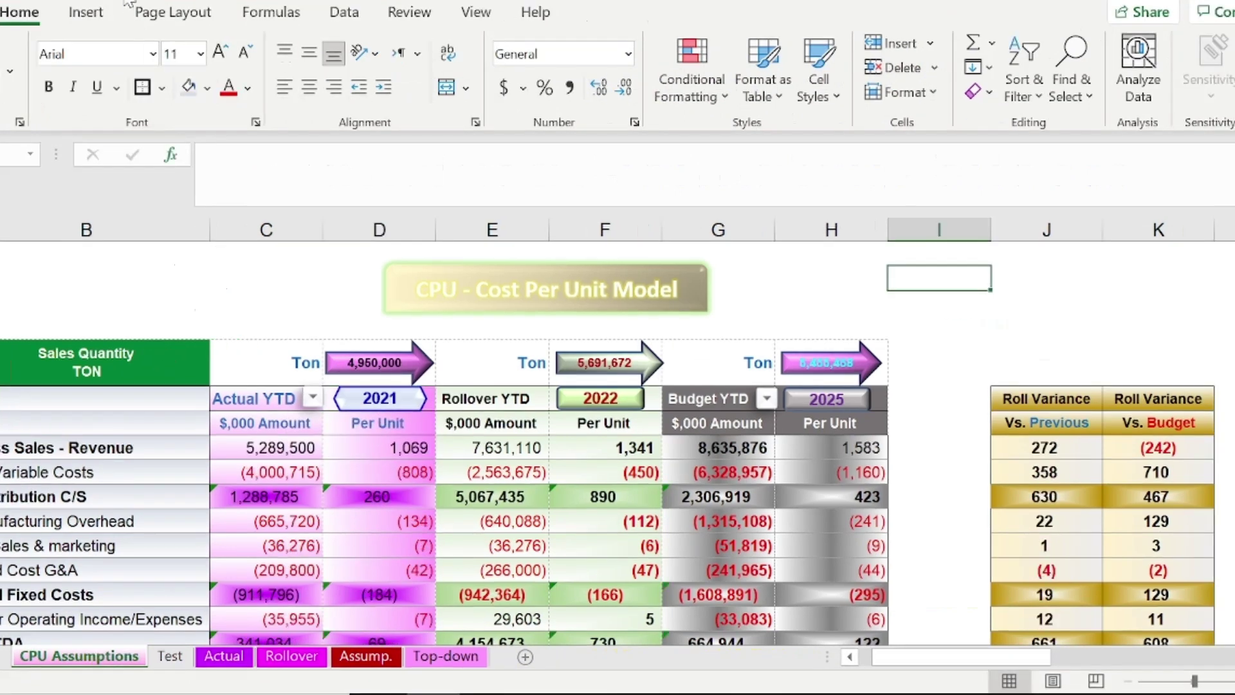
Step: Draw a right block arrow about 0.83 by 0.27 inches above the Sales Quantity header in column B
left_click(87, 13)
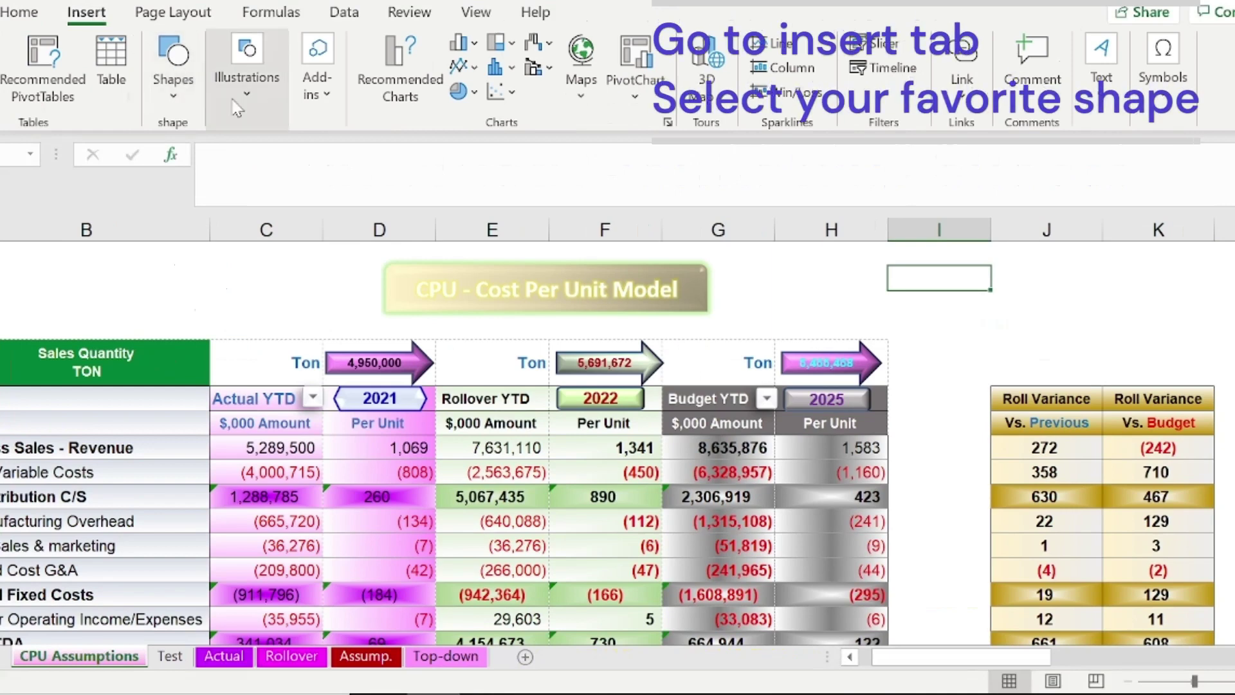
left_click(156, 70)
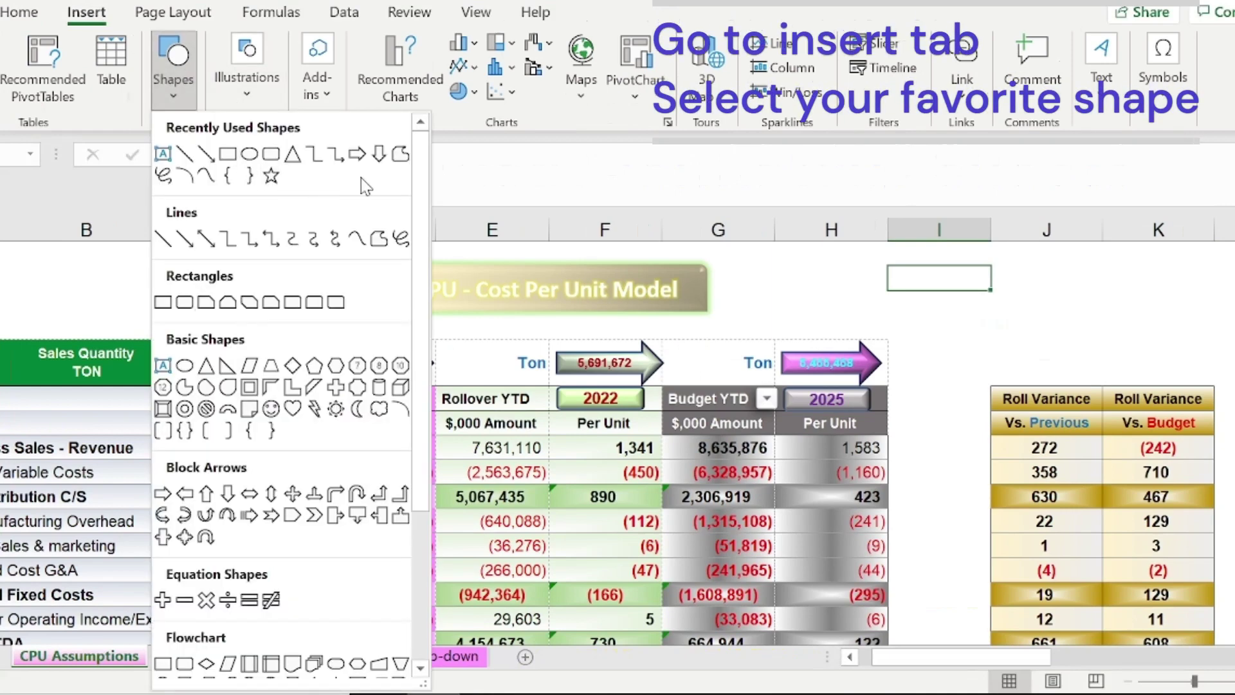
left_click(270, 175)
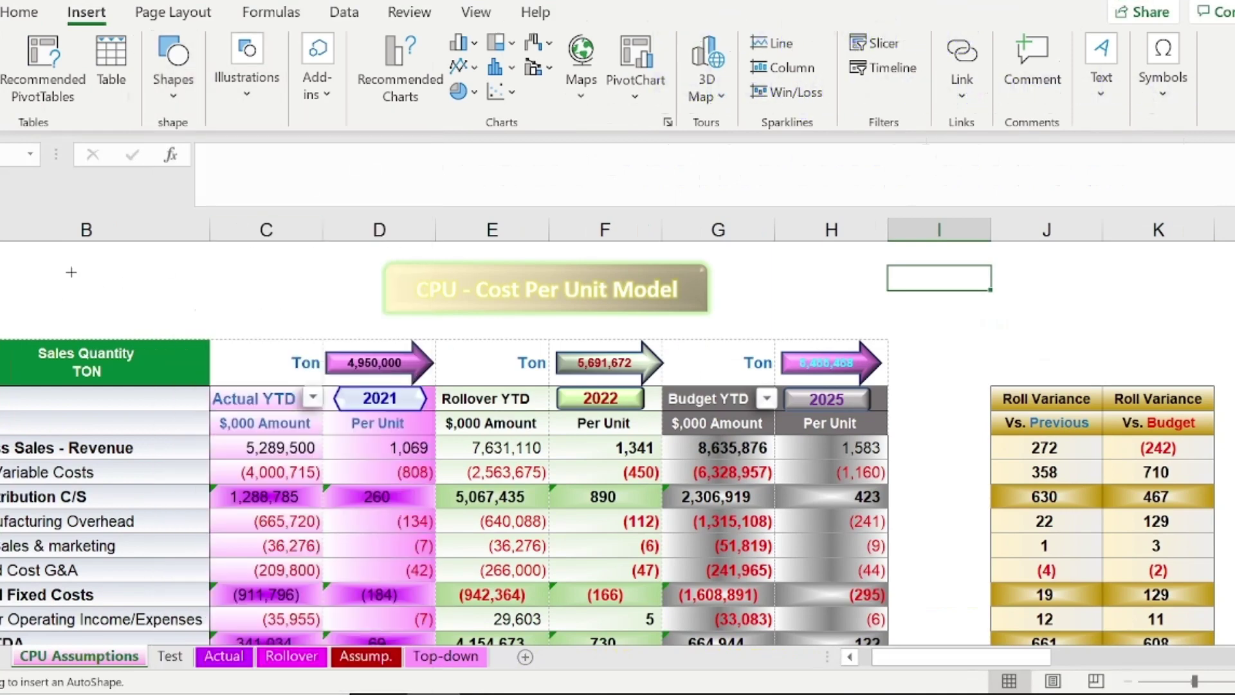
left_click_drag(87, 275, 191, 308)
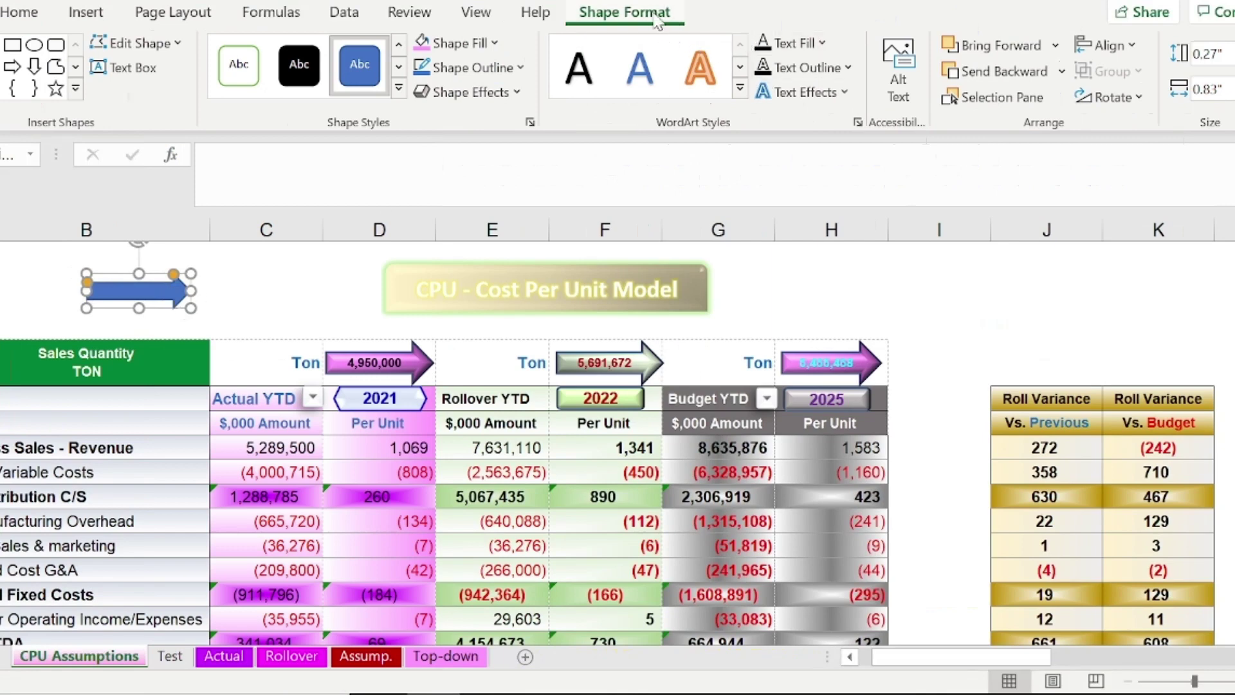
Step: Fill the new arrow with magenta and a dark radial gradient variation
left_click(494, 44)
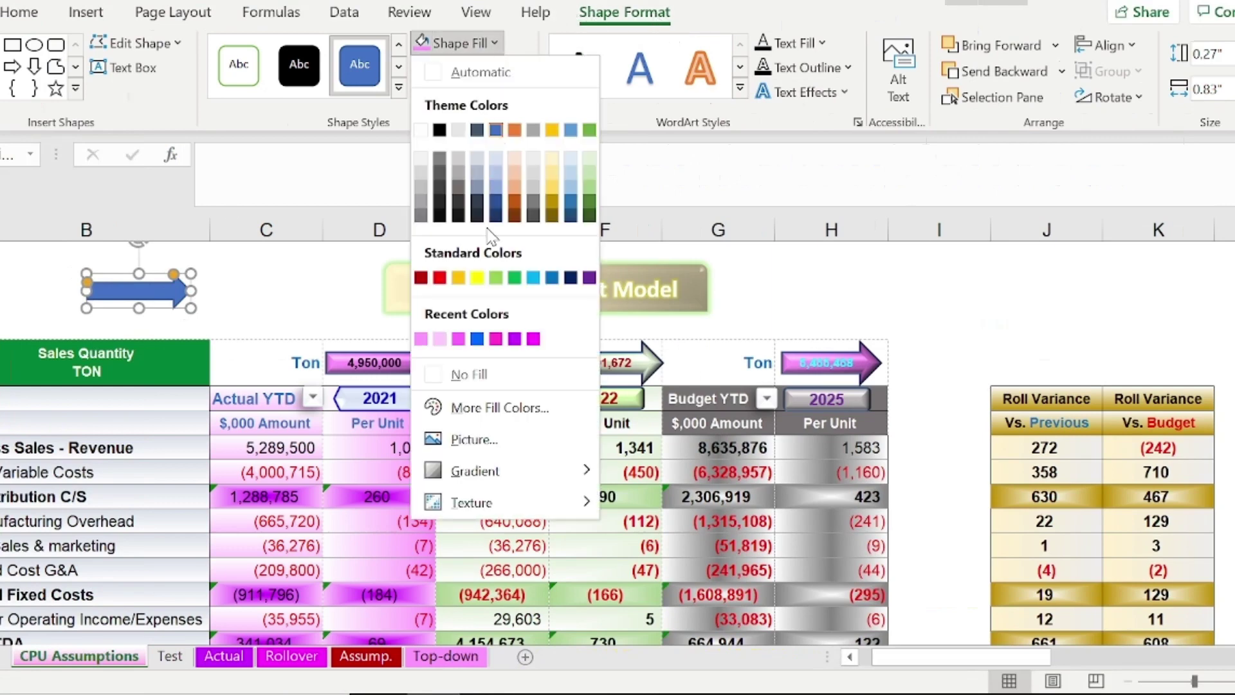
left_click(458, 338)
left_click(496, 43)
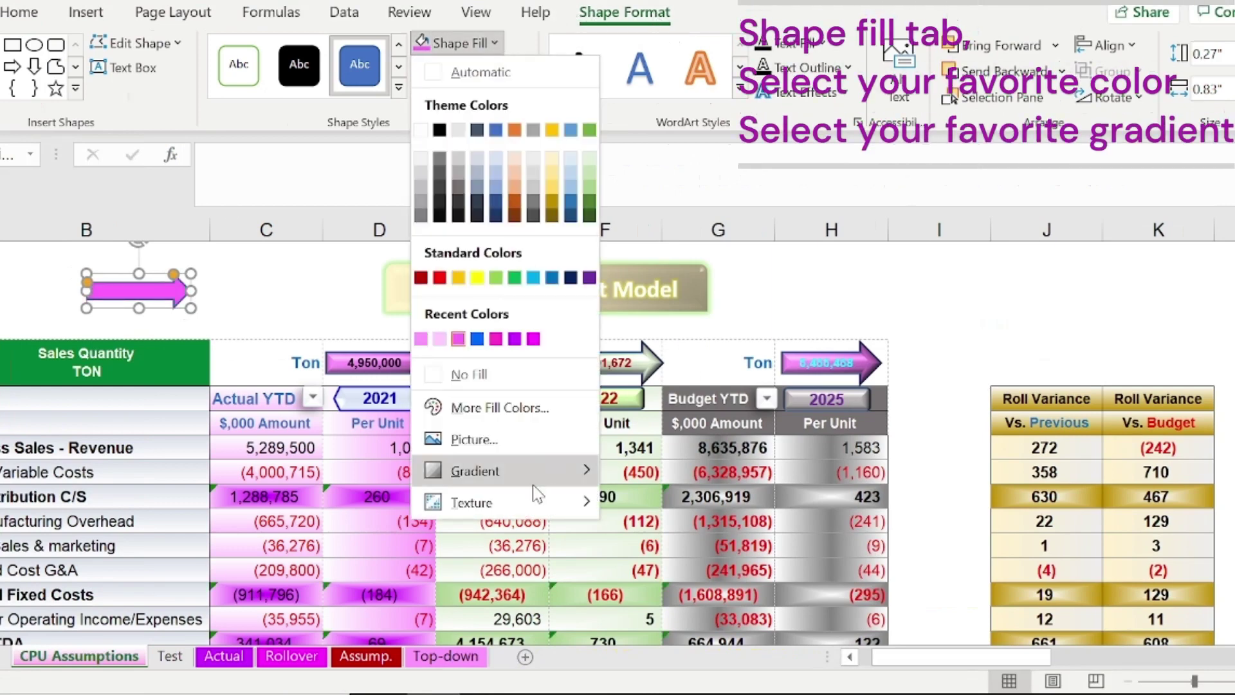
mouse_move(551, 474)
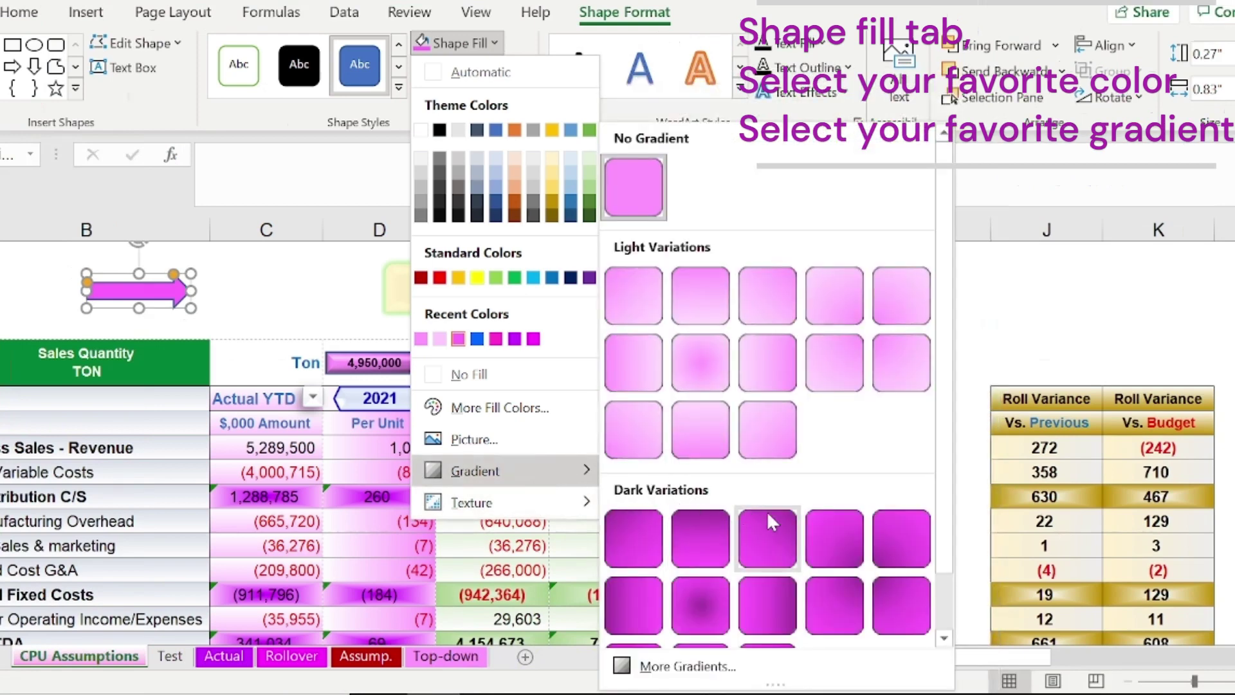
left_click(855, 538)
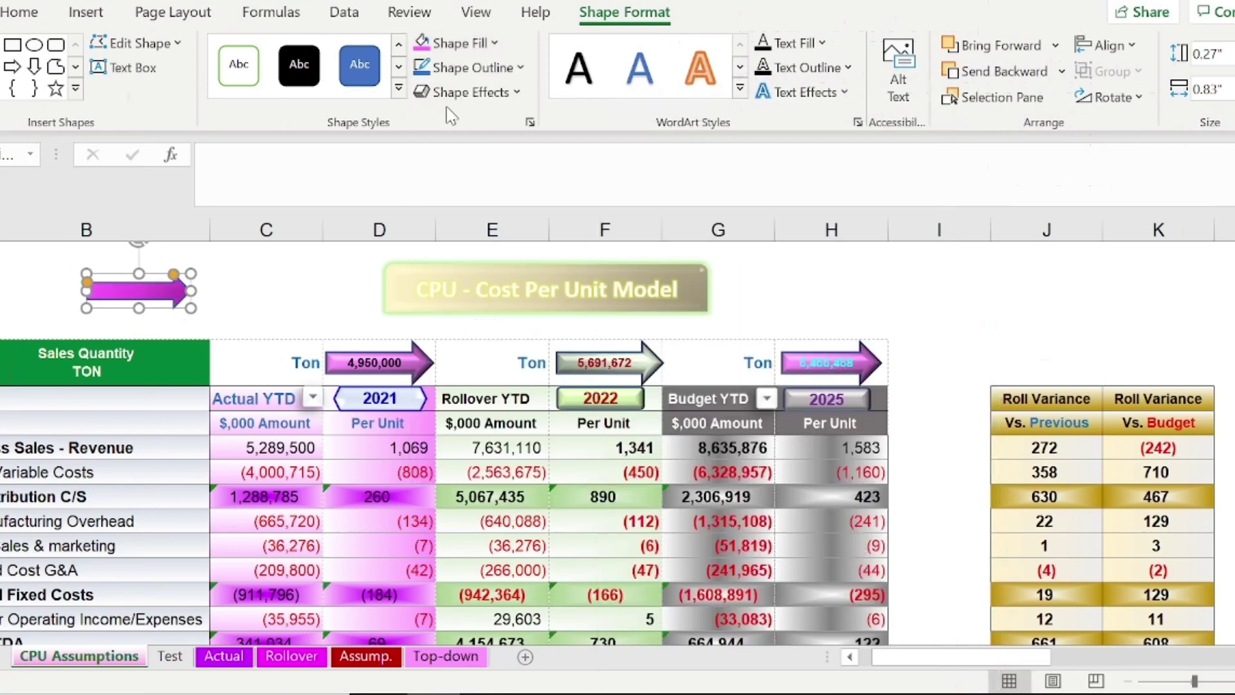
Step: Apply a bevel effect to the new arrow, using the first style in the second row of bevel presets
left_click(518, 95)
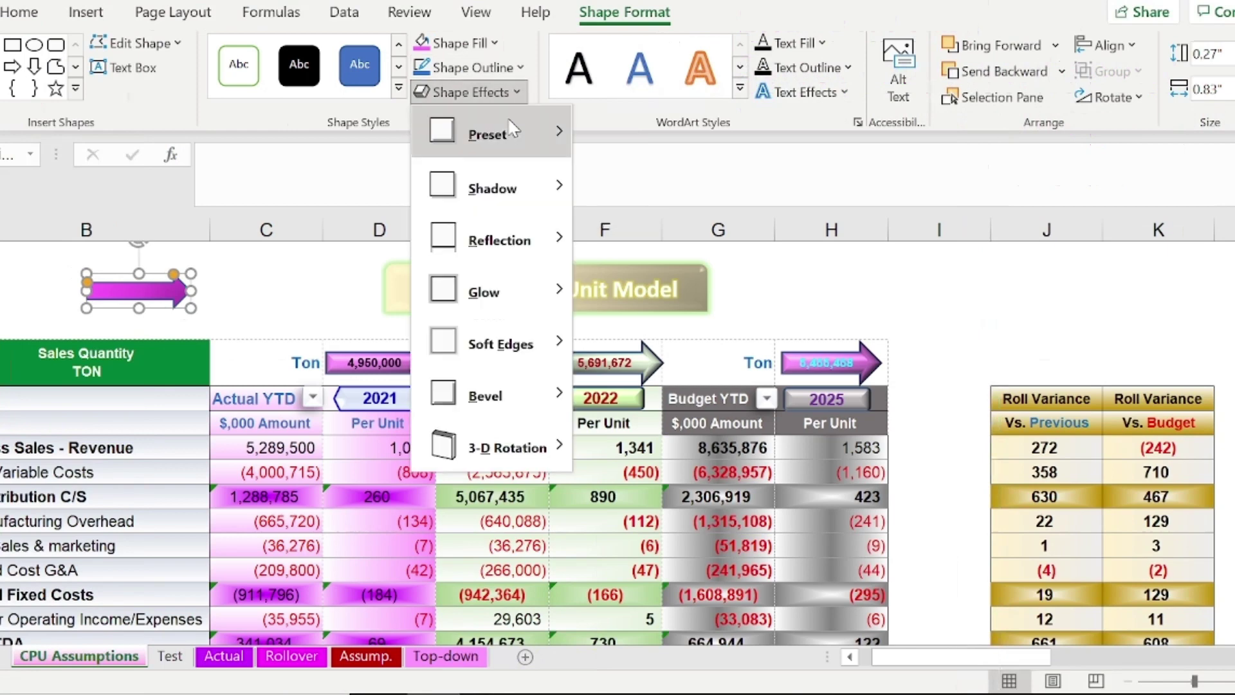
mouse_move(506, 149)
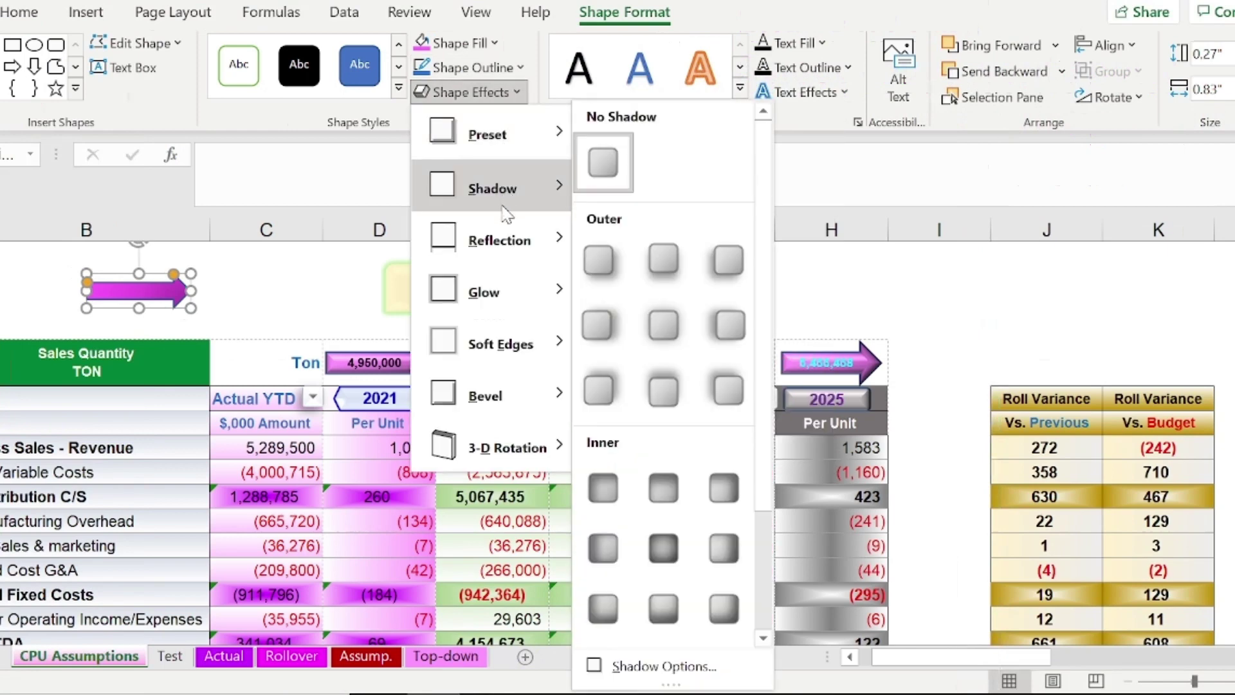
mouse_move(508, 250)
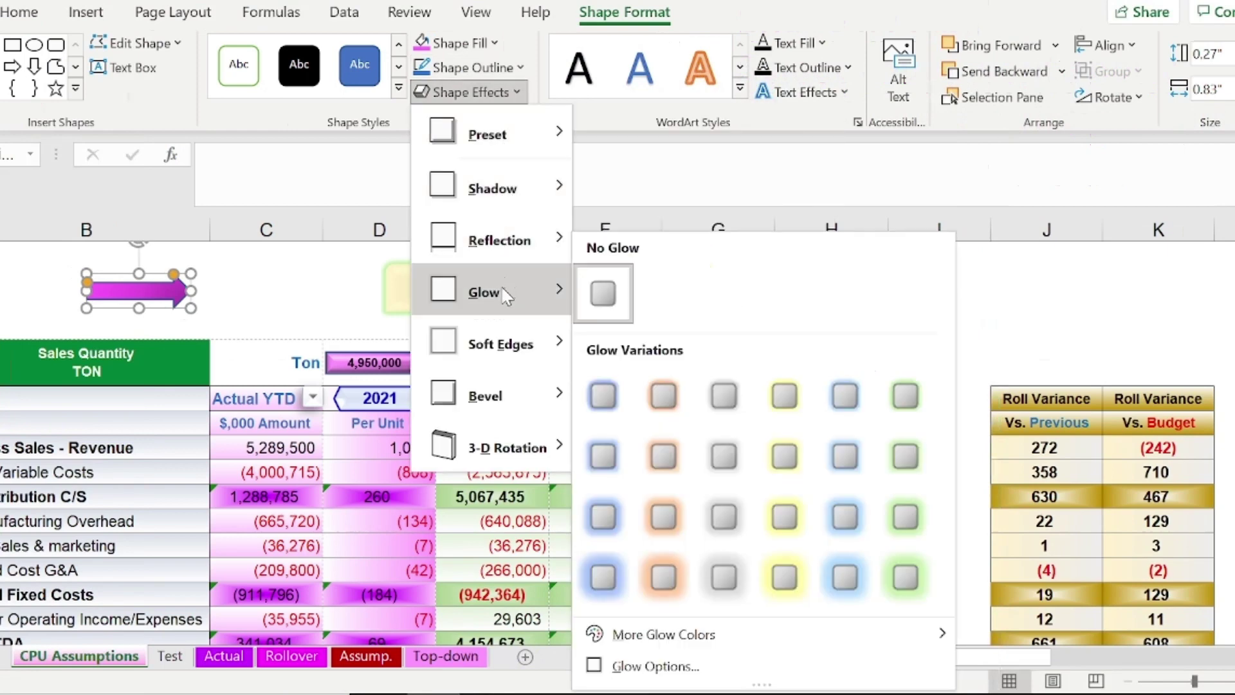
mouse_move(498, 359)
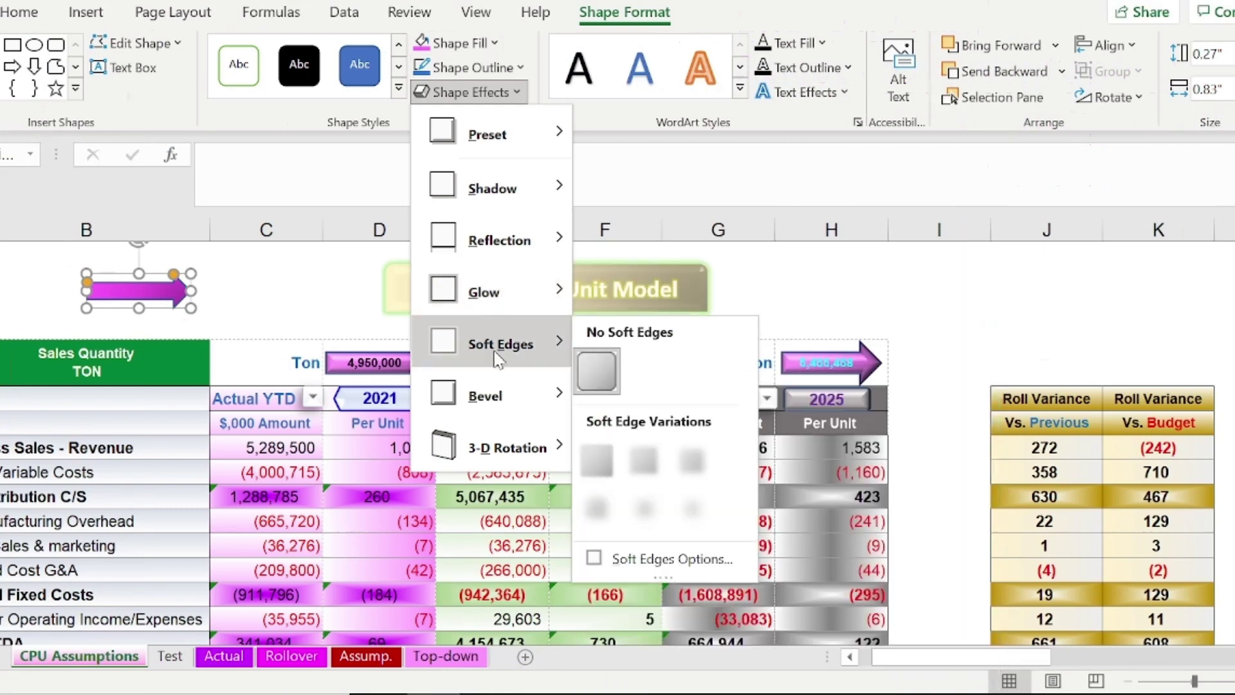
mouse_move(496, 405)
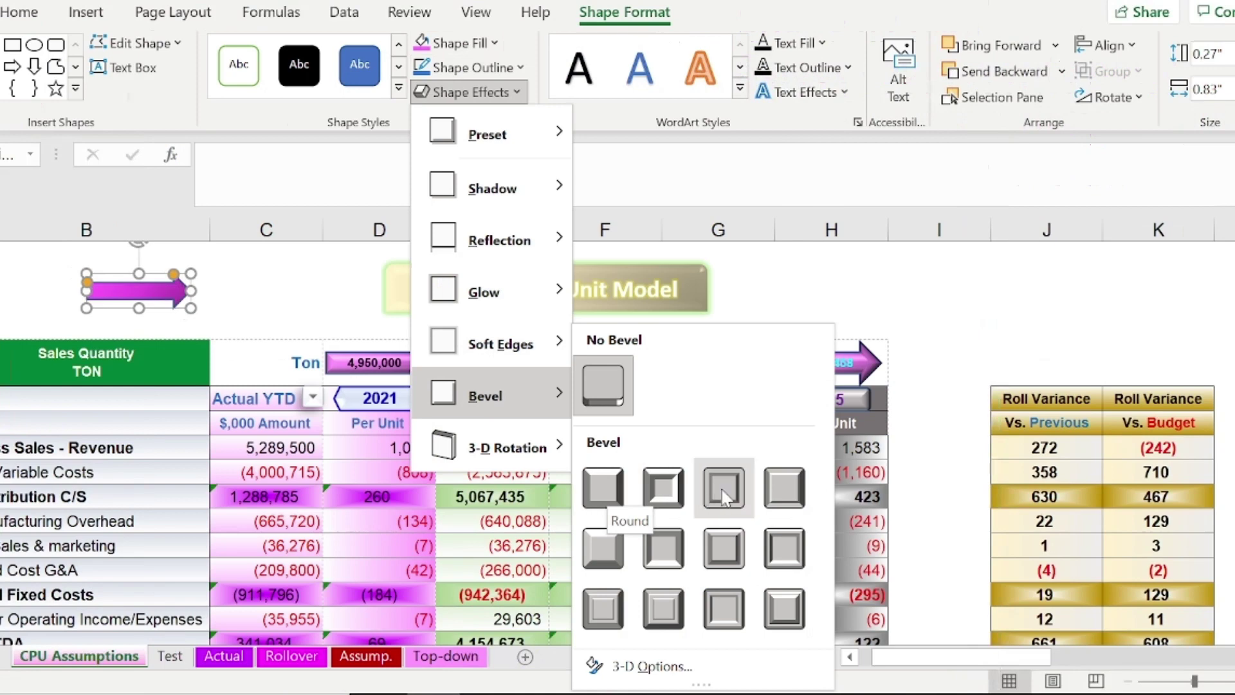
left_click(603, 555)
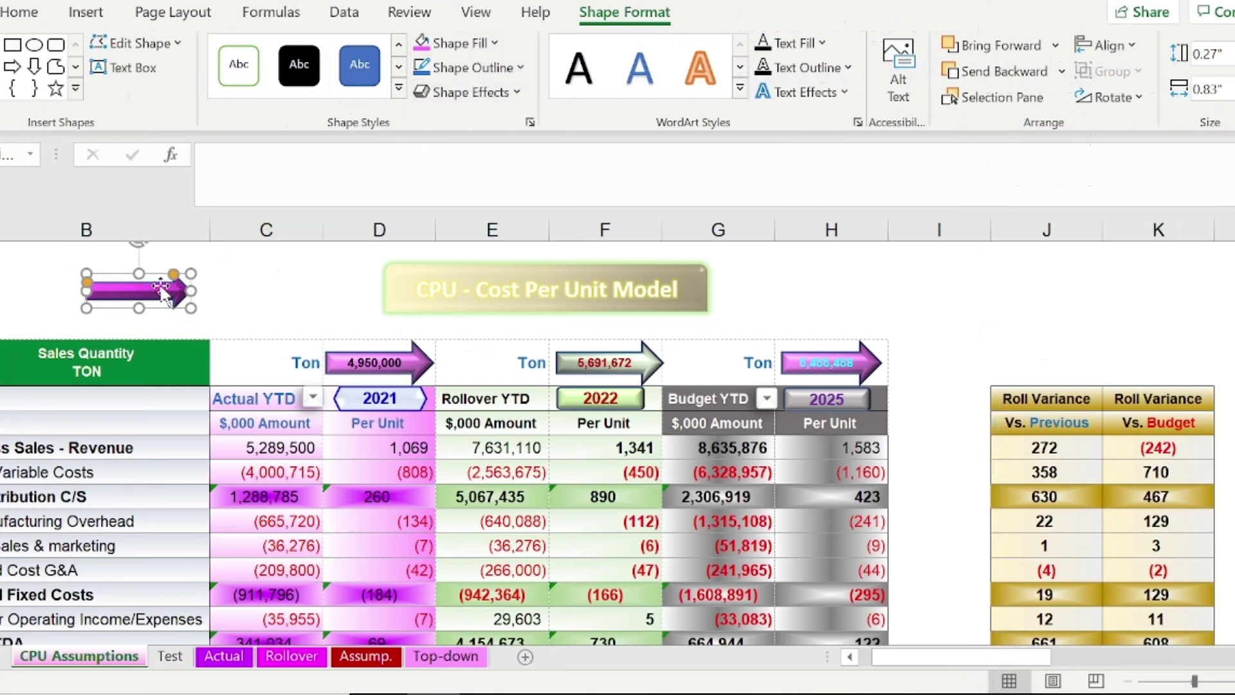
Step: Link the new arrow's text to the sales quantity in cell D5 with the formula =$D$5
left_click(230, 158)
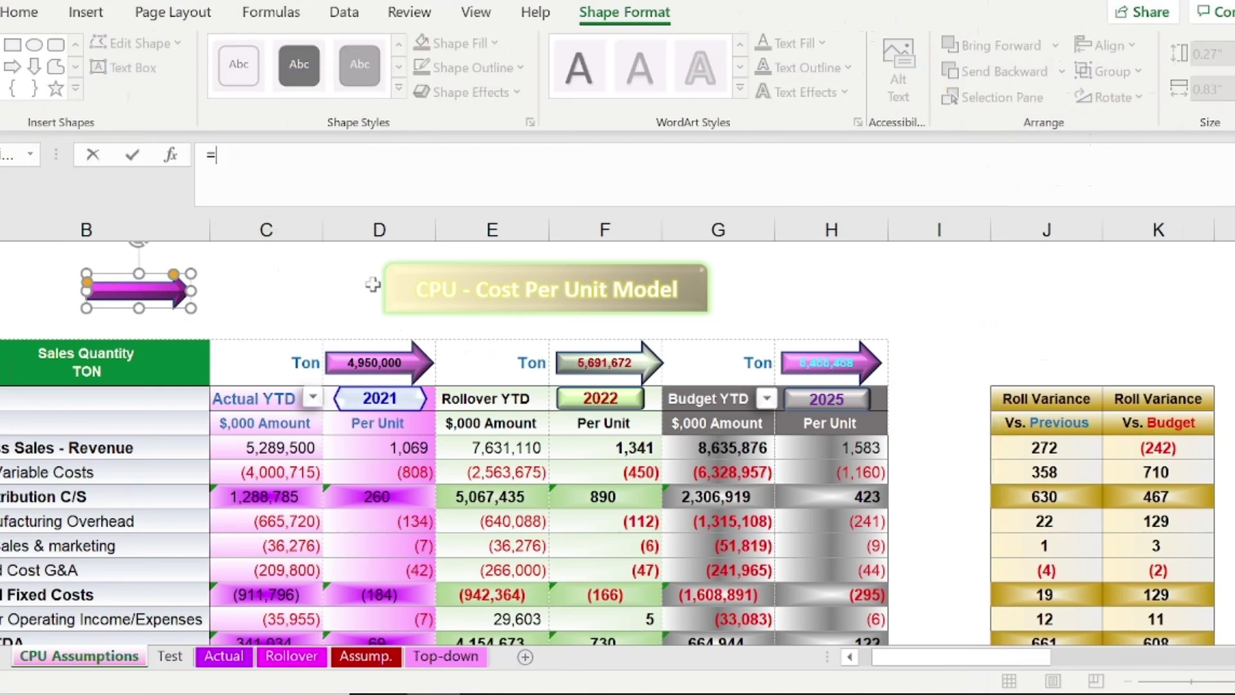
left_click(351, 342)
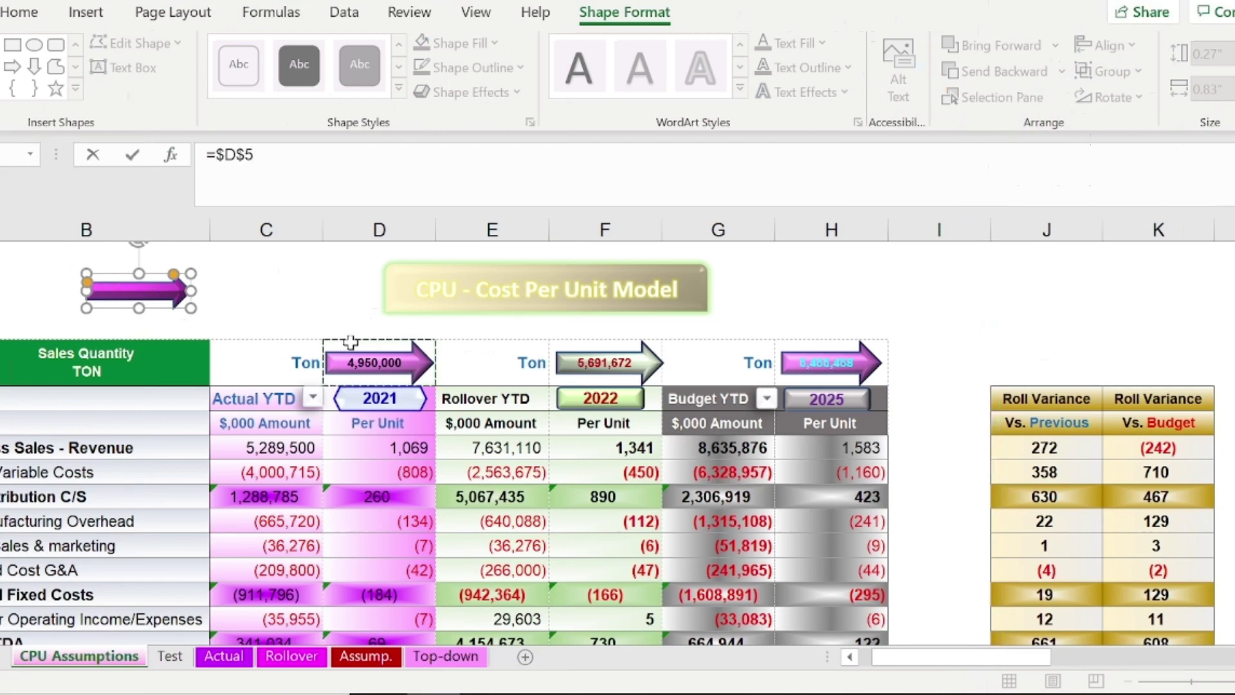
key("Return")
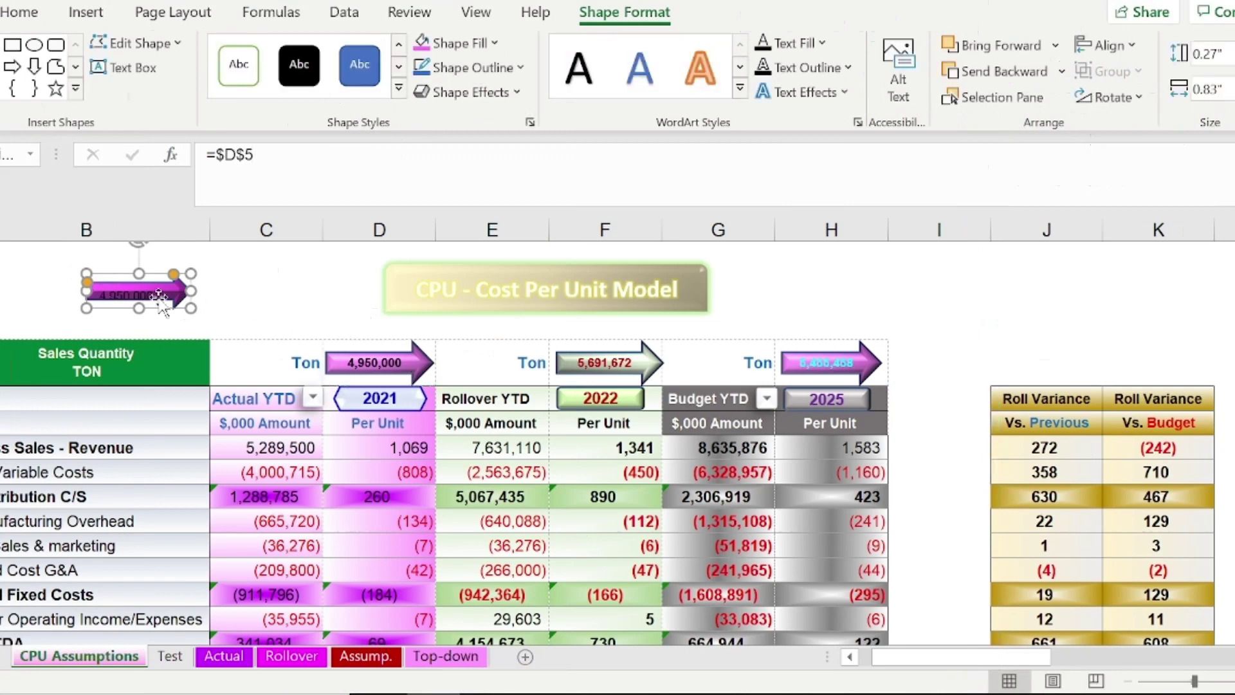
Step: Align the linked value in the new arrow to the vertical middle and the horizontal center
left_click(23, 13)
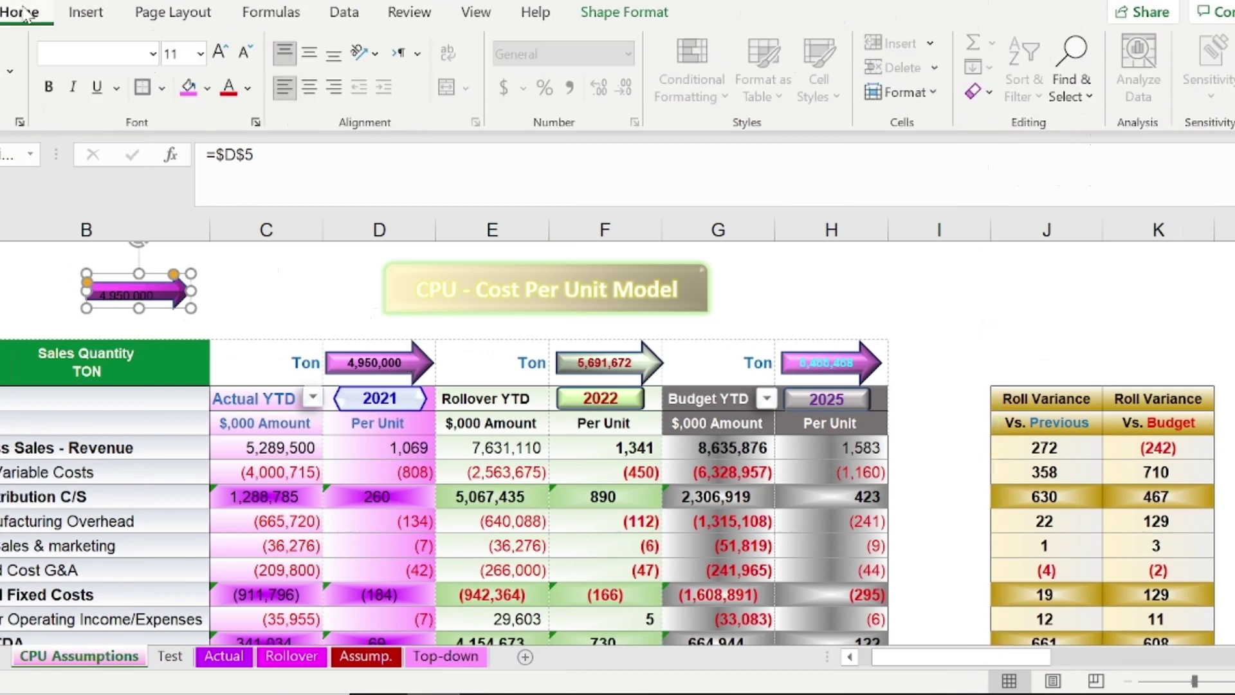
left_click(309, 53)
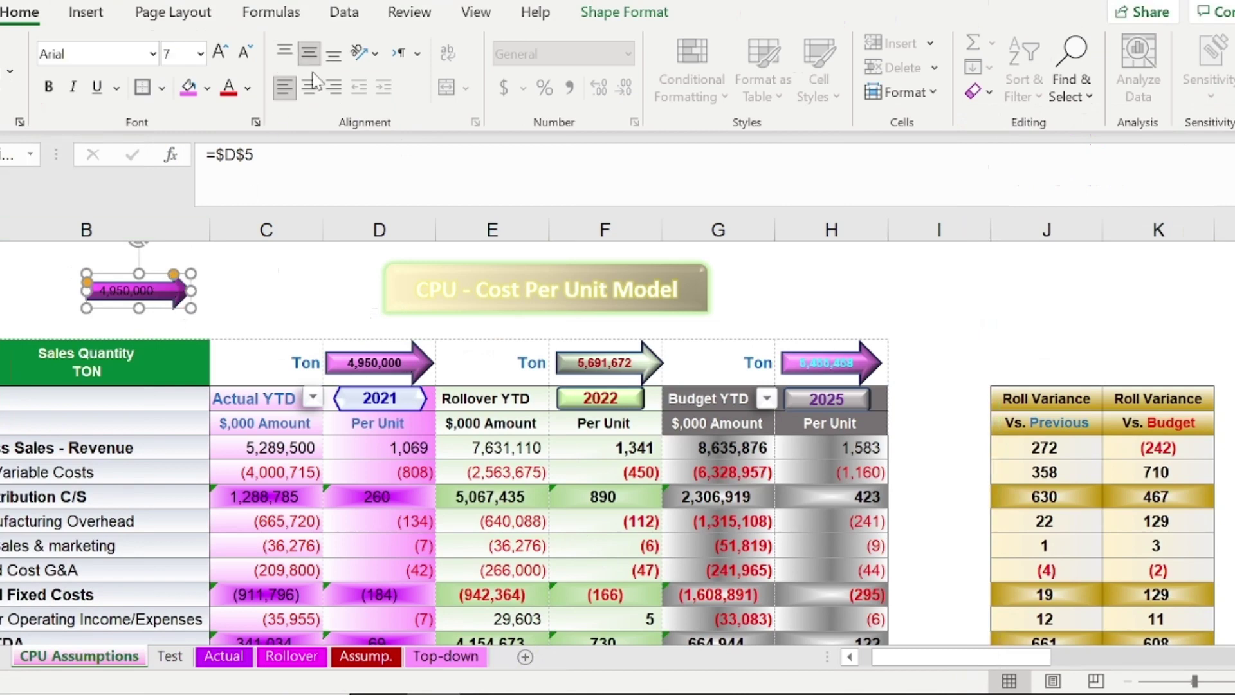
left_click(310, 86)
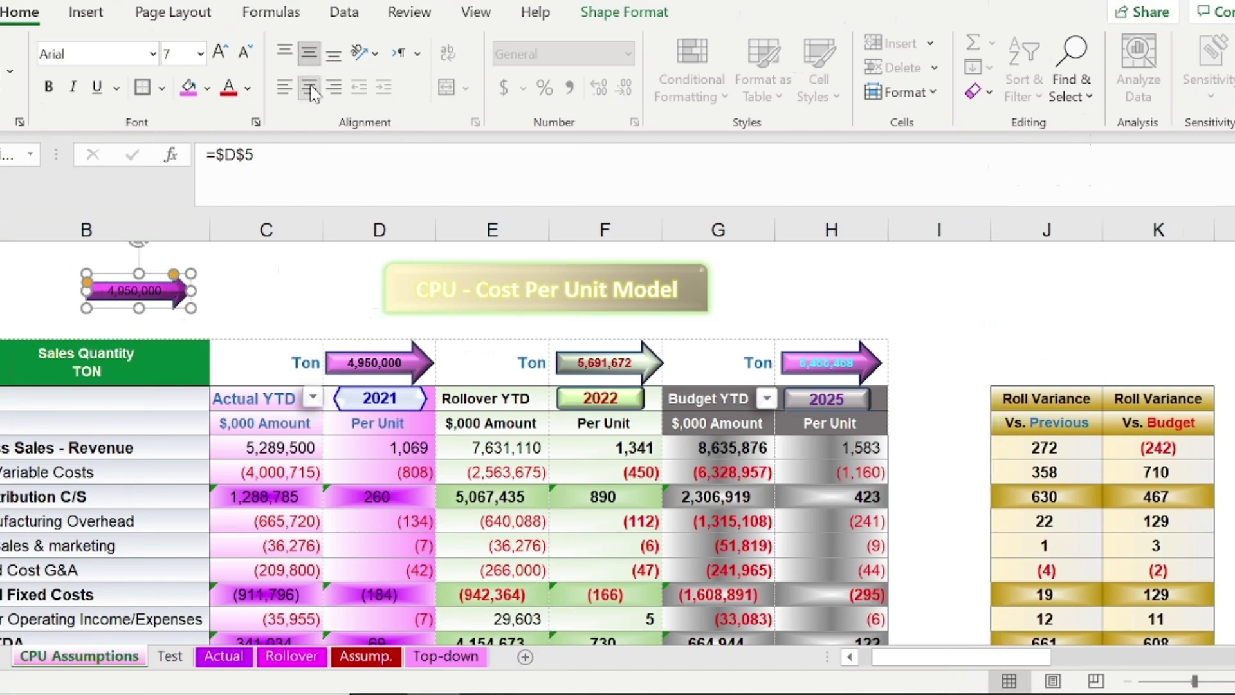
Step: Enable "Resize shape to fit text" in the new arrow's text box options
right_click(147, 291)
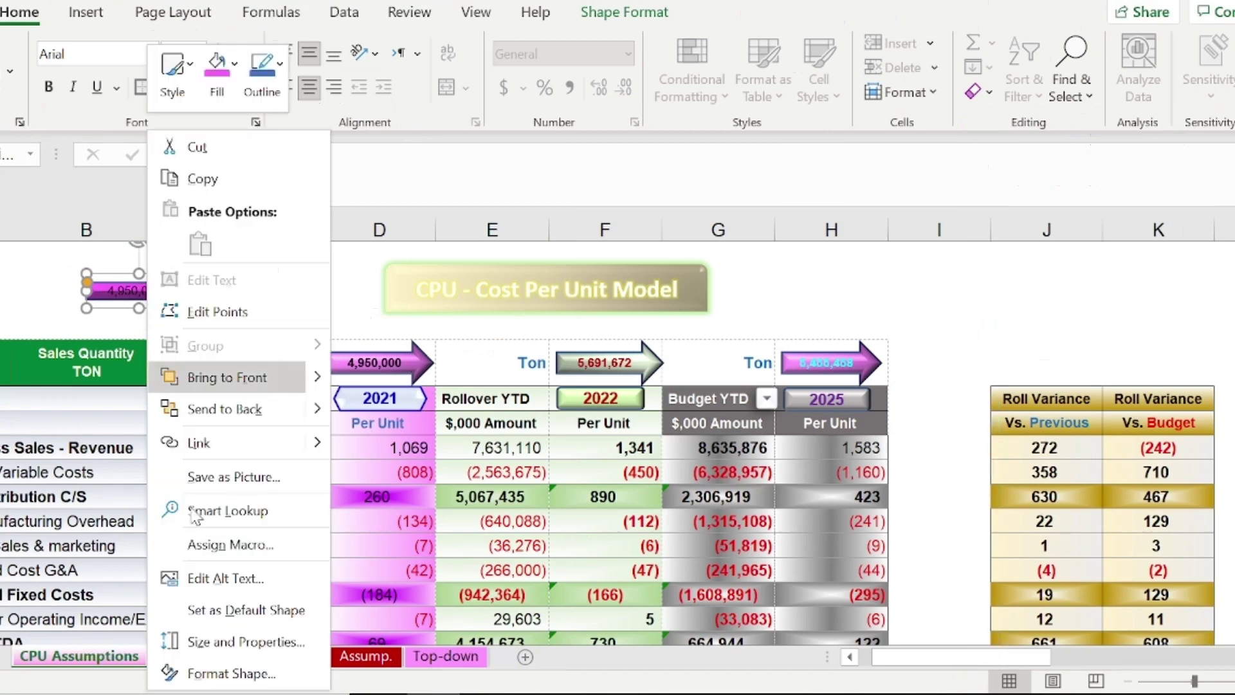
left_click(199, 674)
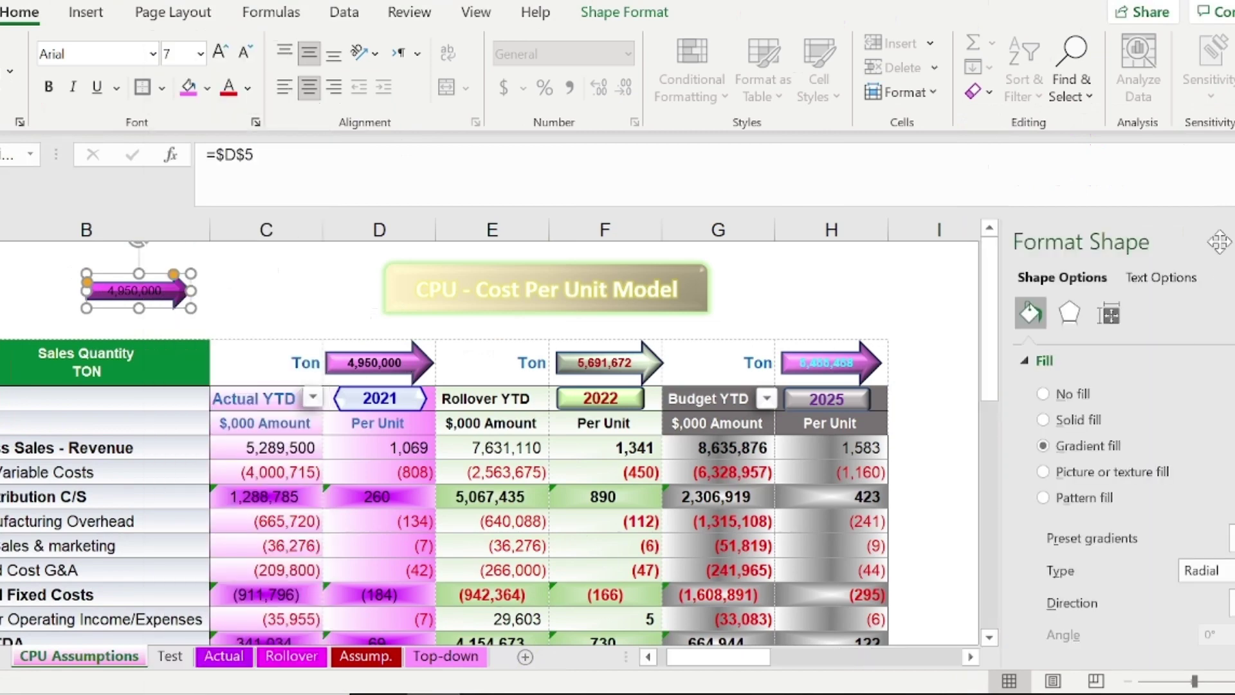
left_click(1182, 284)
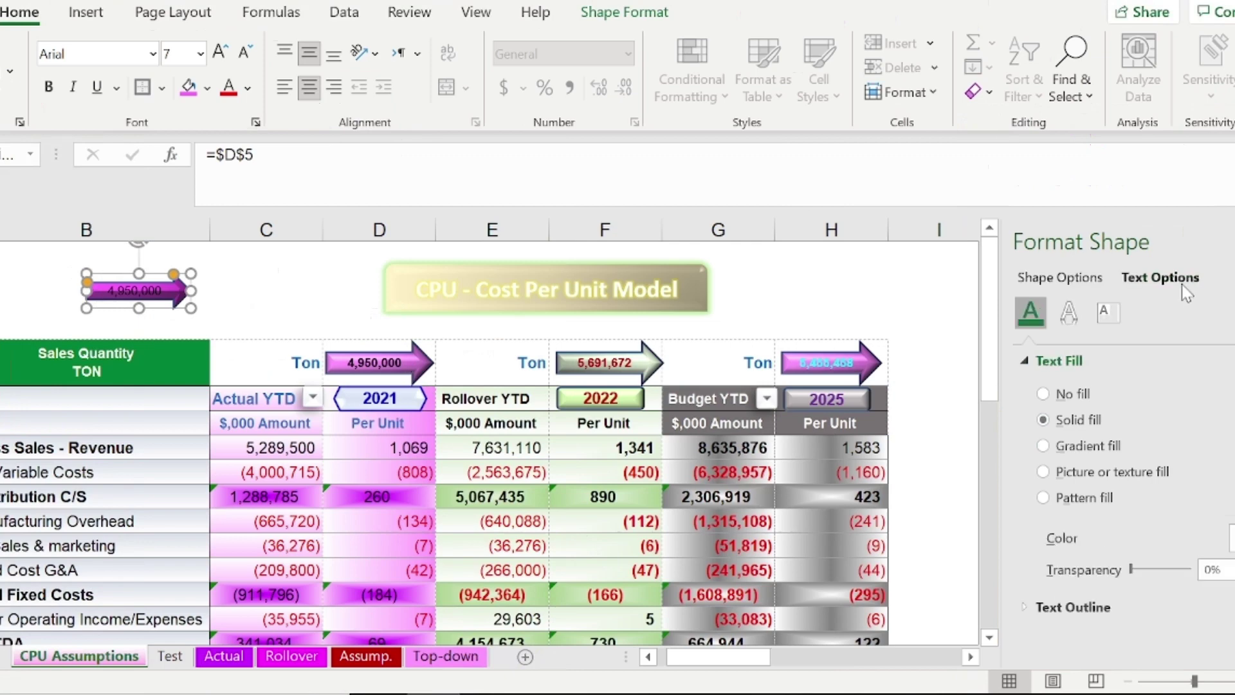
left_click(1115, 316)
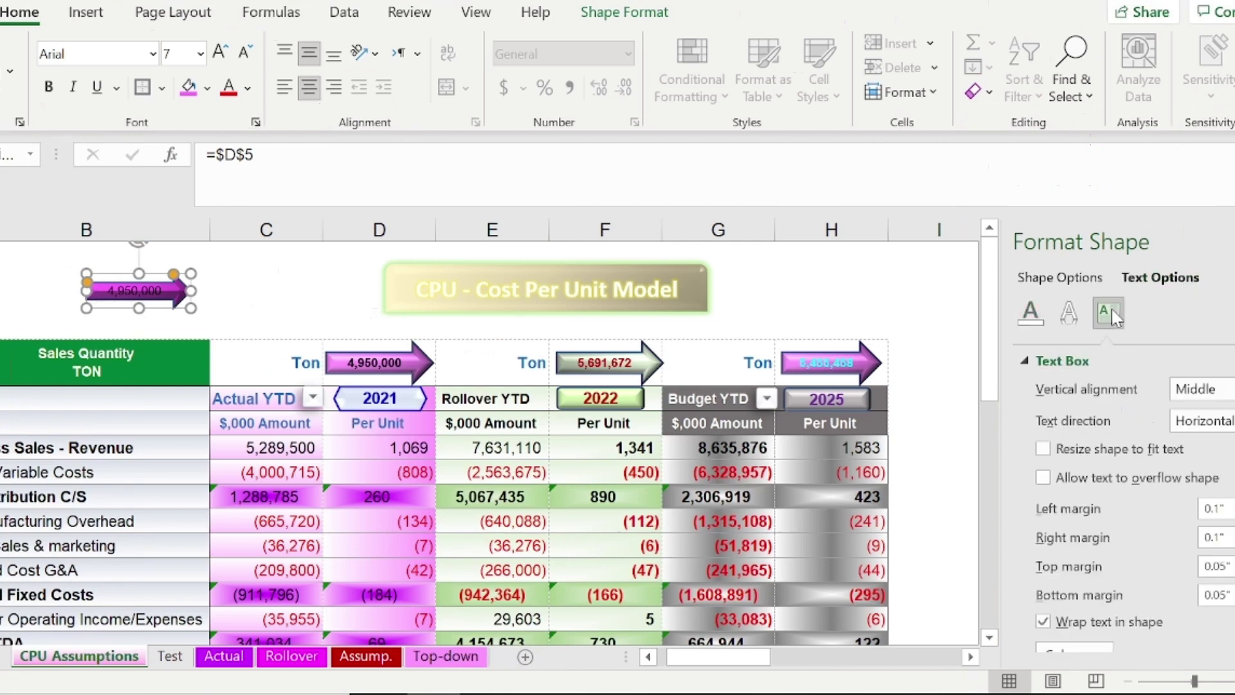
left_click(1043, 450)
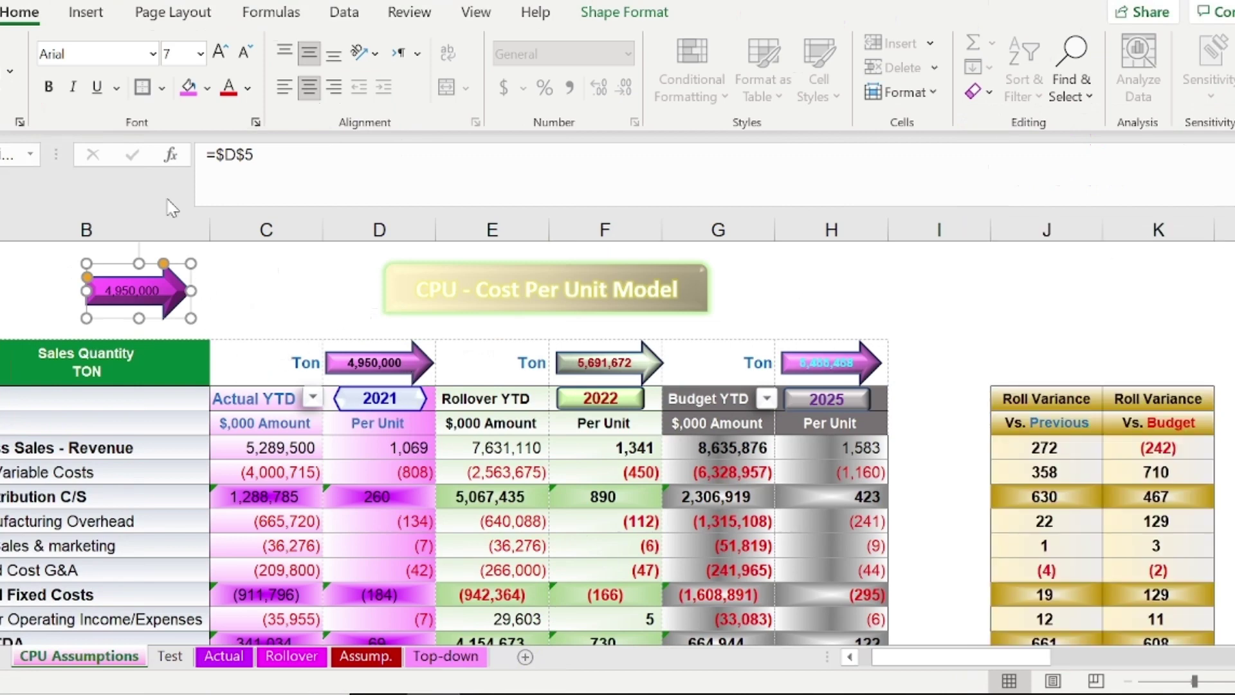
Step: Make the linked value in the new arrow bold and shrink the arrow's width and height to fit closely around it
left_click(48, 90)
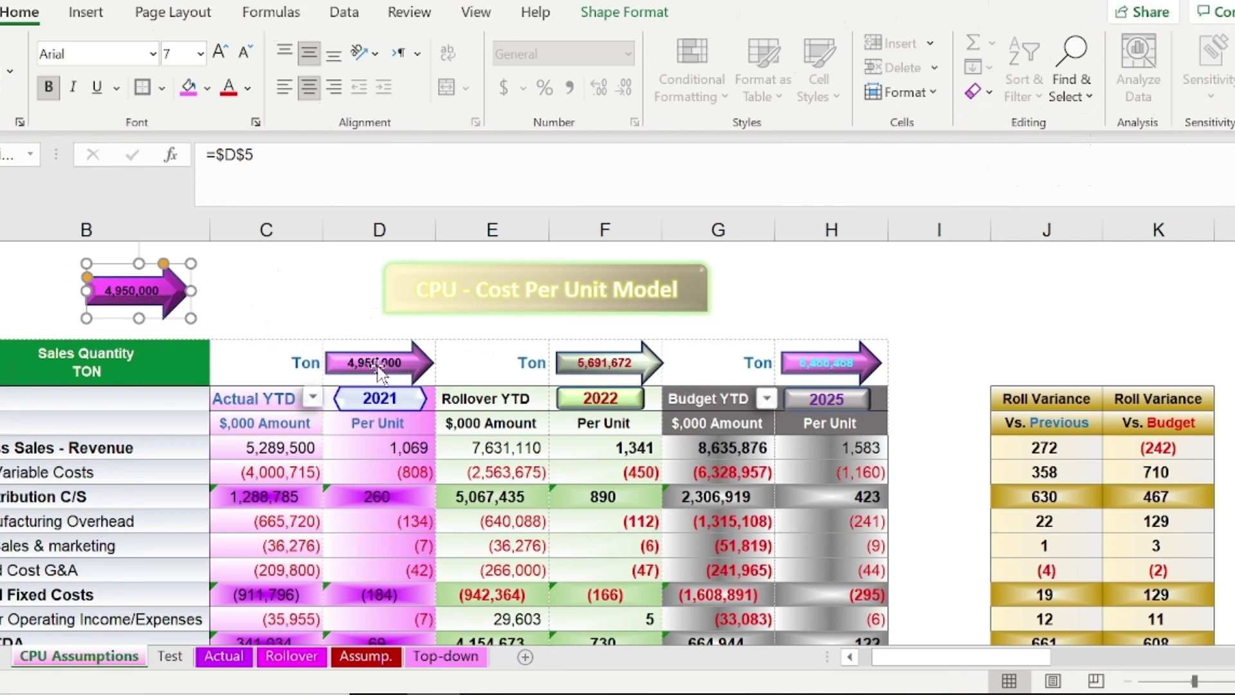
left_click_drag(82, 291, 63, 290)
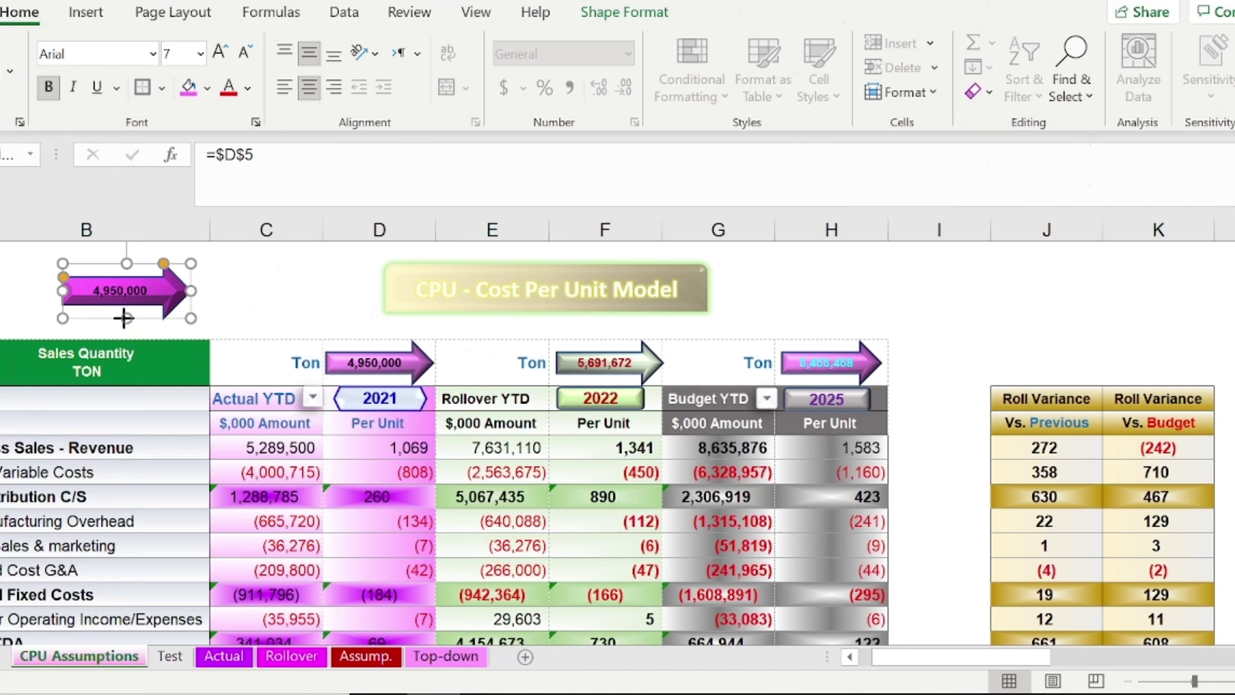
left_click_drag(123, 318, 98, 278)
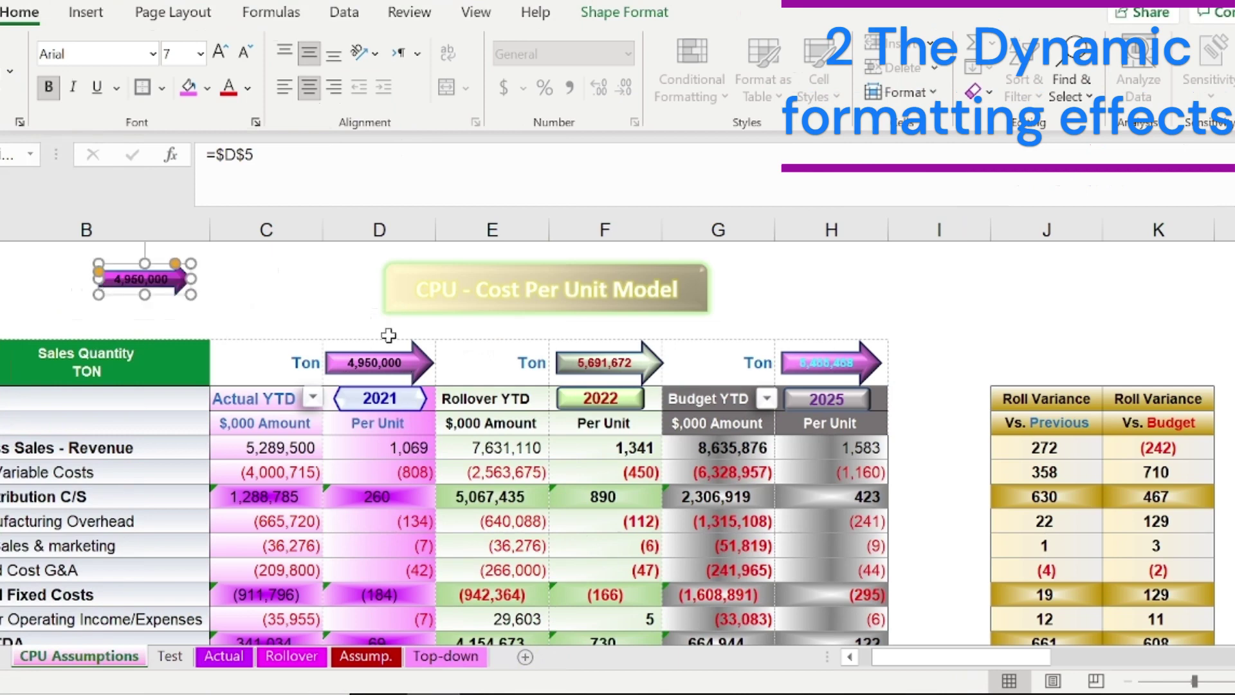
left_click(455, 397)
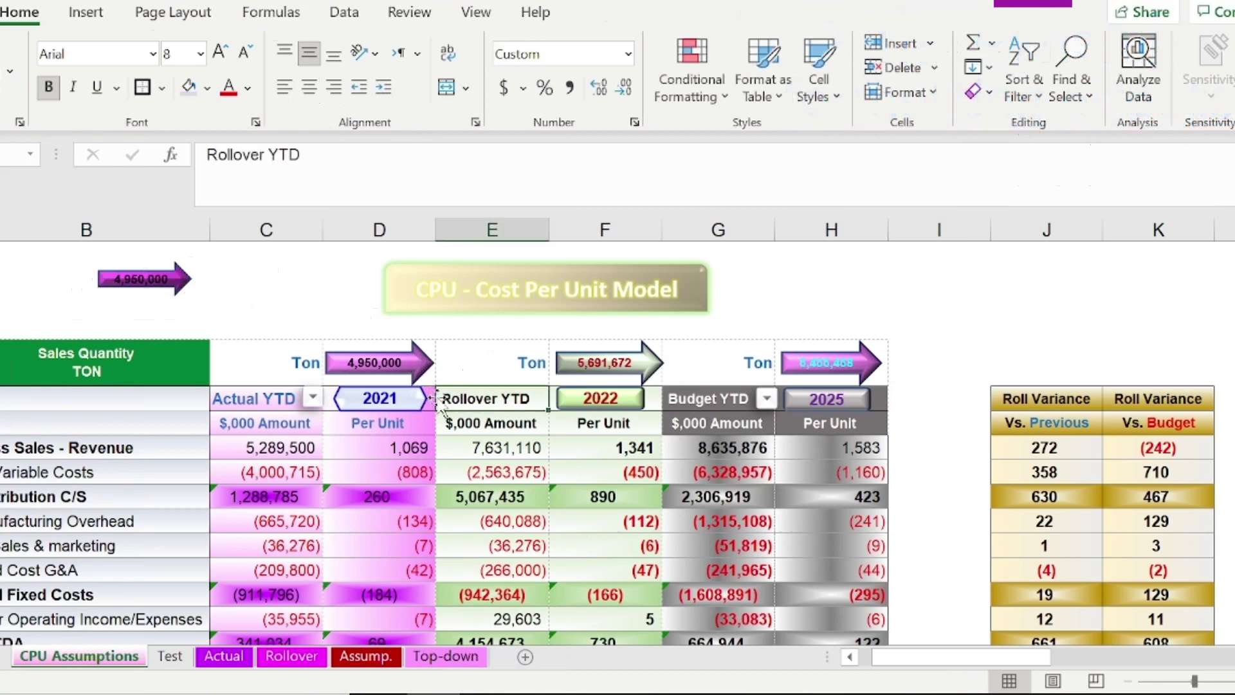
Step: Switch the Actual YTD year to 2019 and back to 2021 to test the arrows linked to the sales quantity
left_click(432, 398)
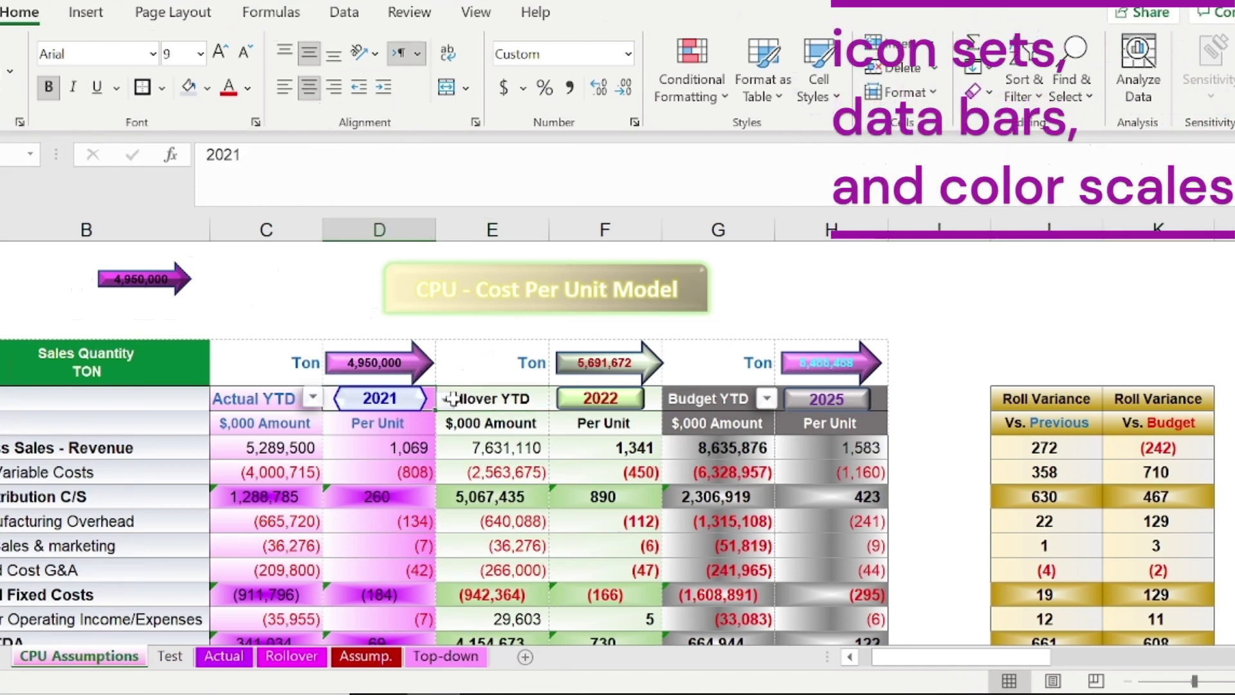
left_click(452, 398)
left_click(435, 401)
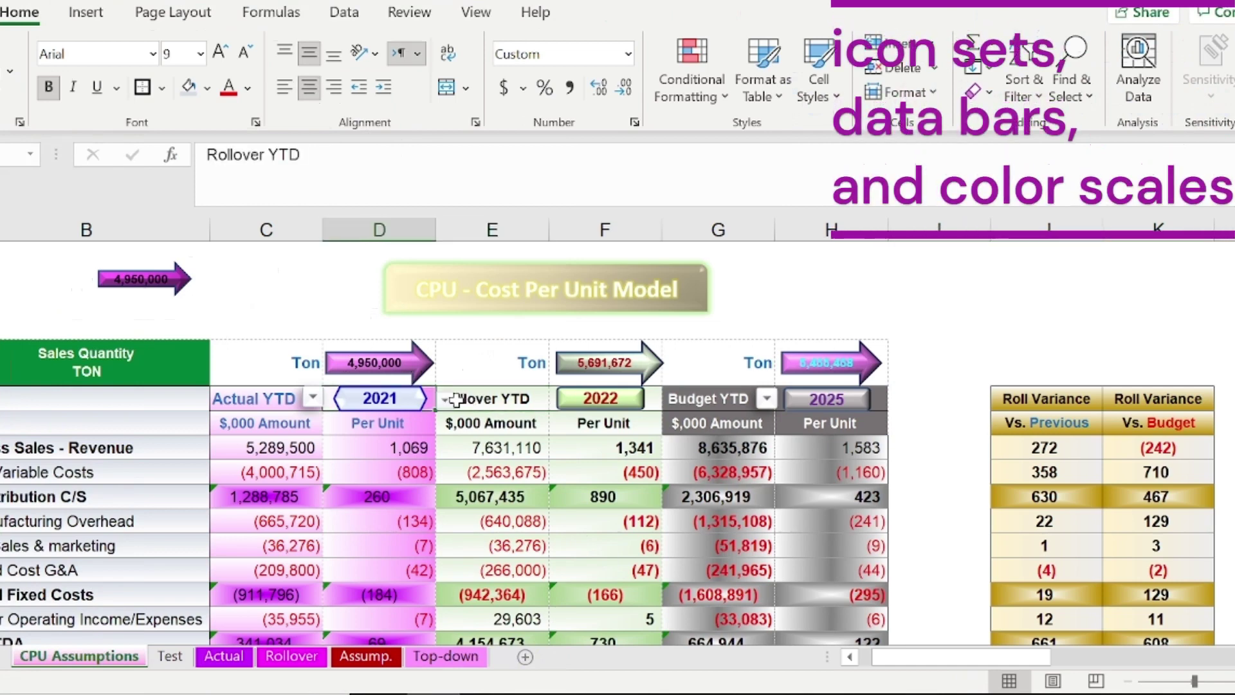
left_click(445, 400)
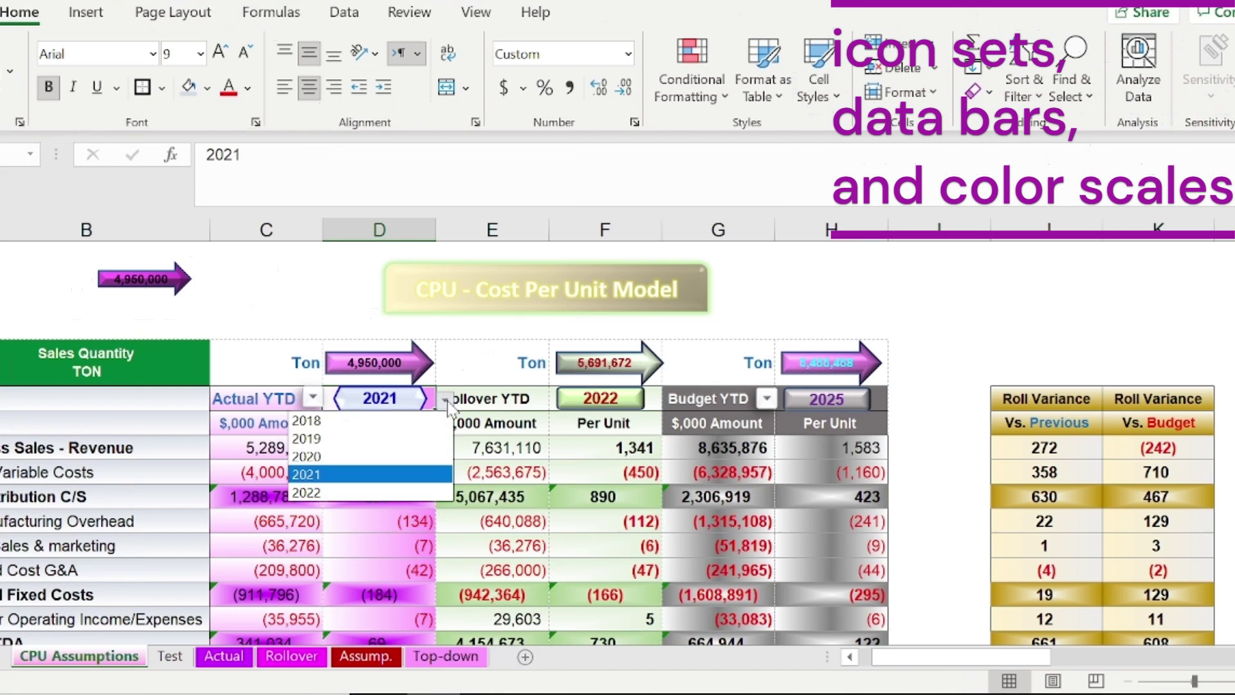
left_click(370, 442)
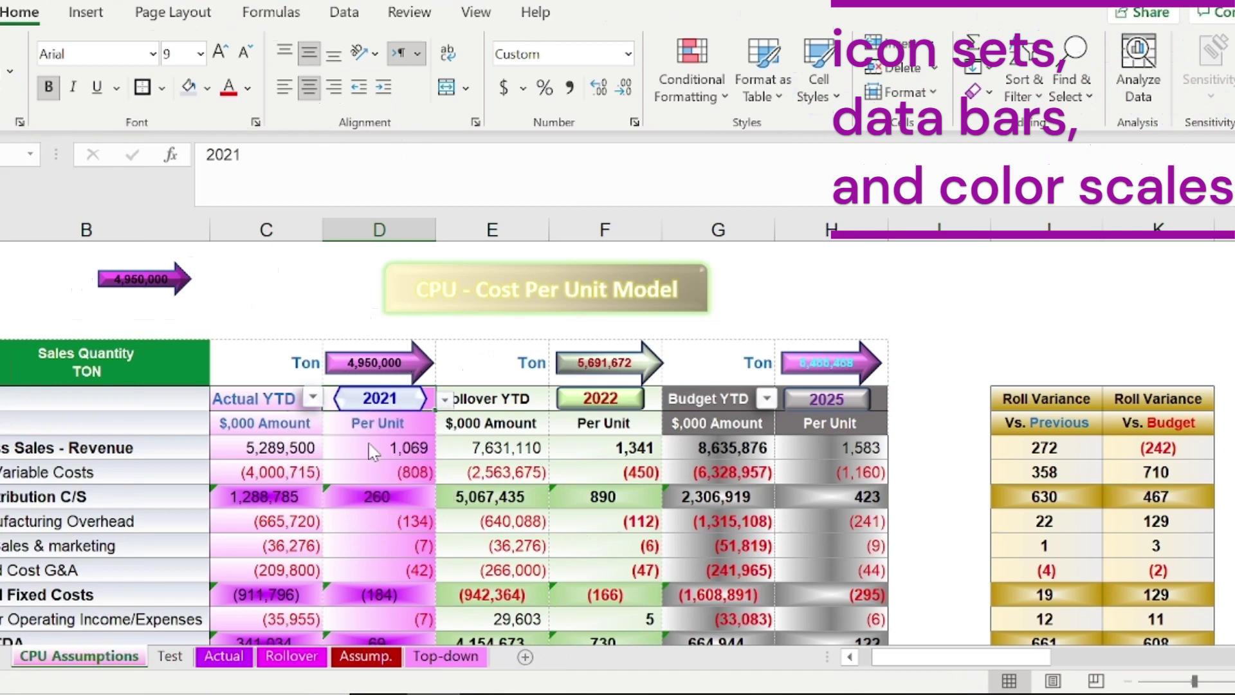
left_click(445, 401)
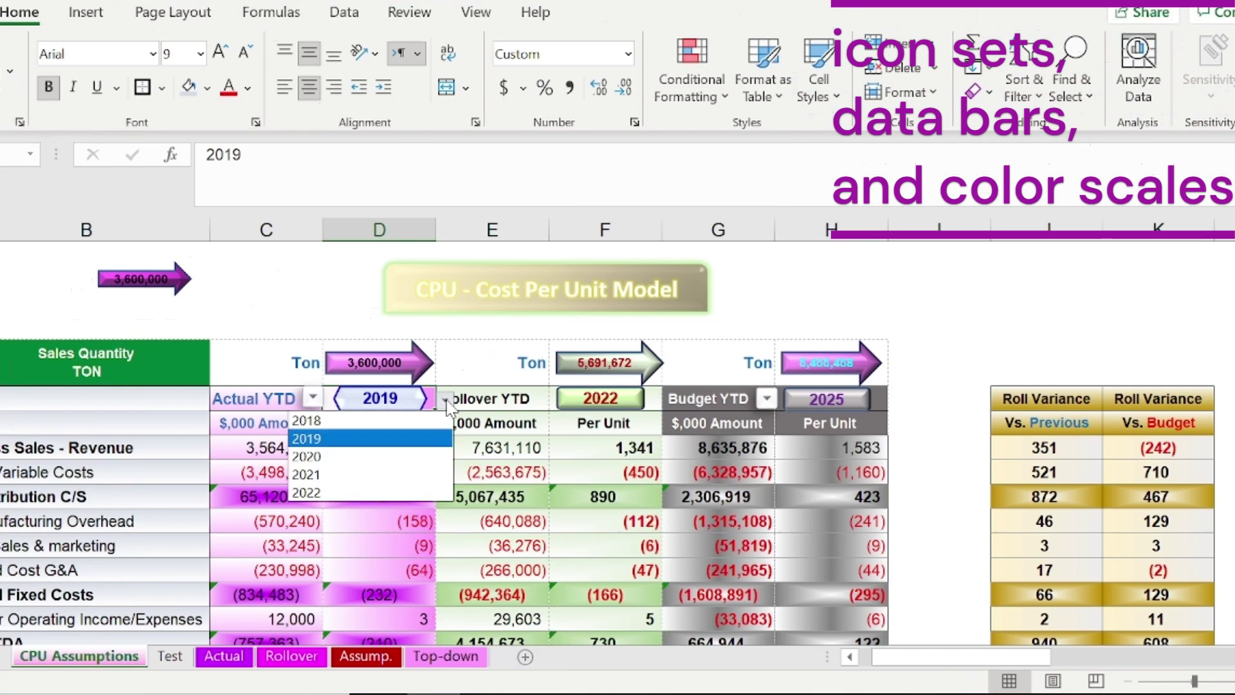
left_click(399, 474)
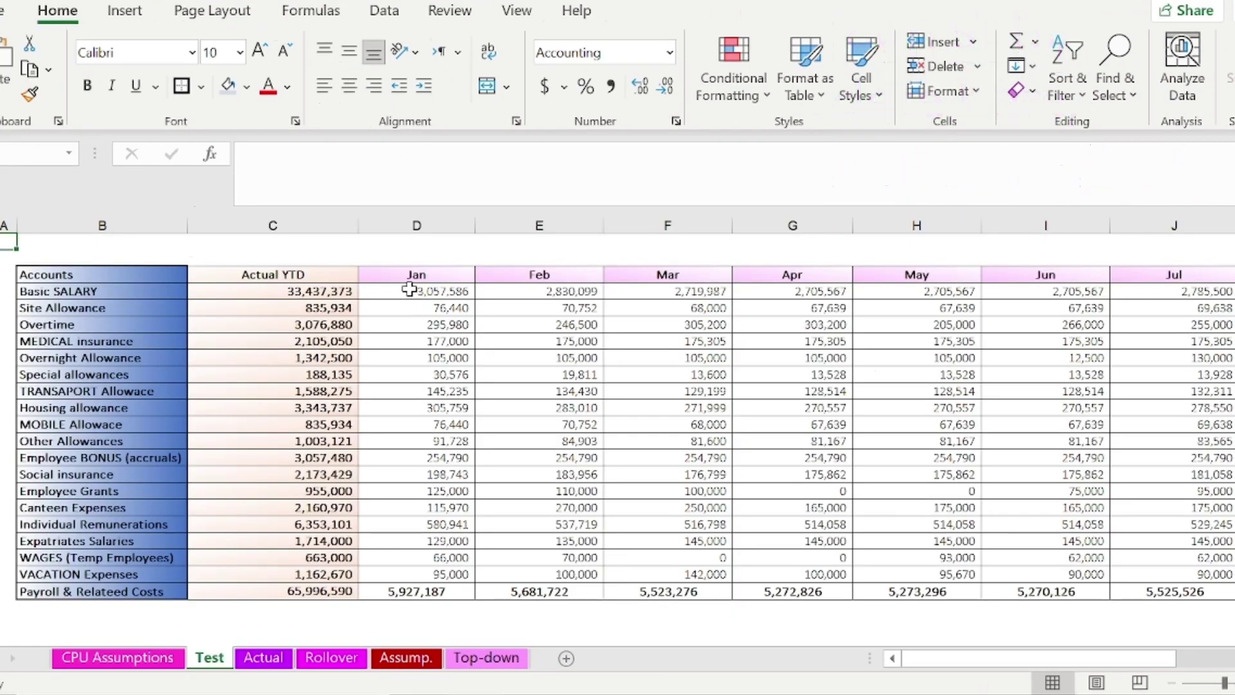
Step: On the Test sheet, apply the 5 Arrows (Colored) icon set to the Basic SALARY values from Jan to Dec
left_click(409, 289)
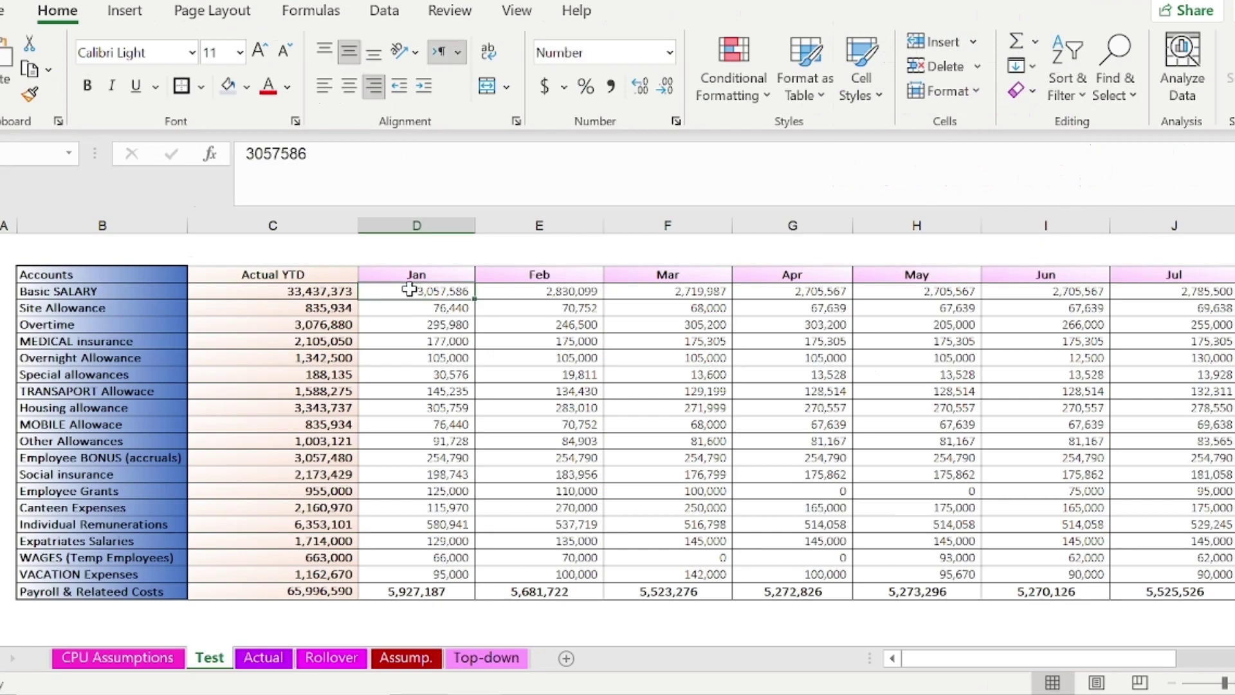
key("ctrl+shift+Right")
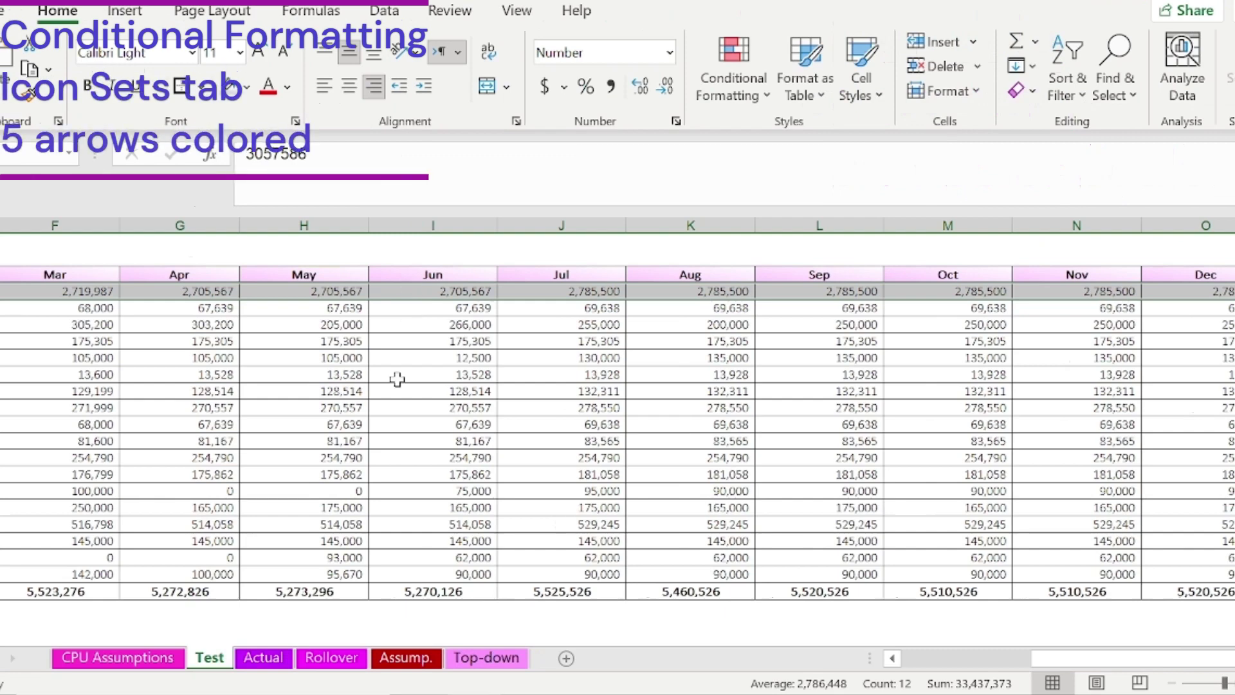
left_click(717, 67)
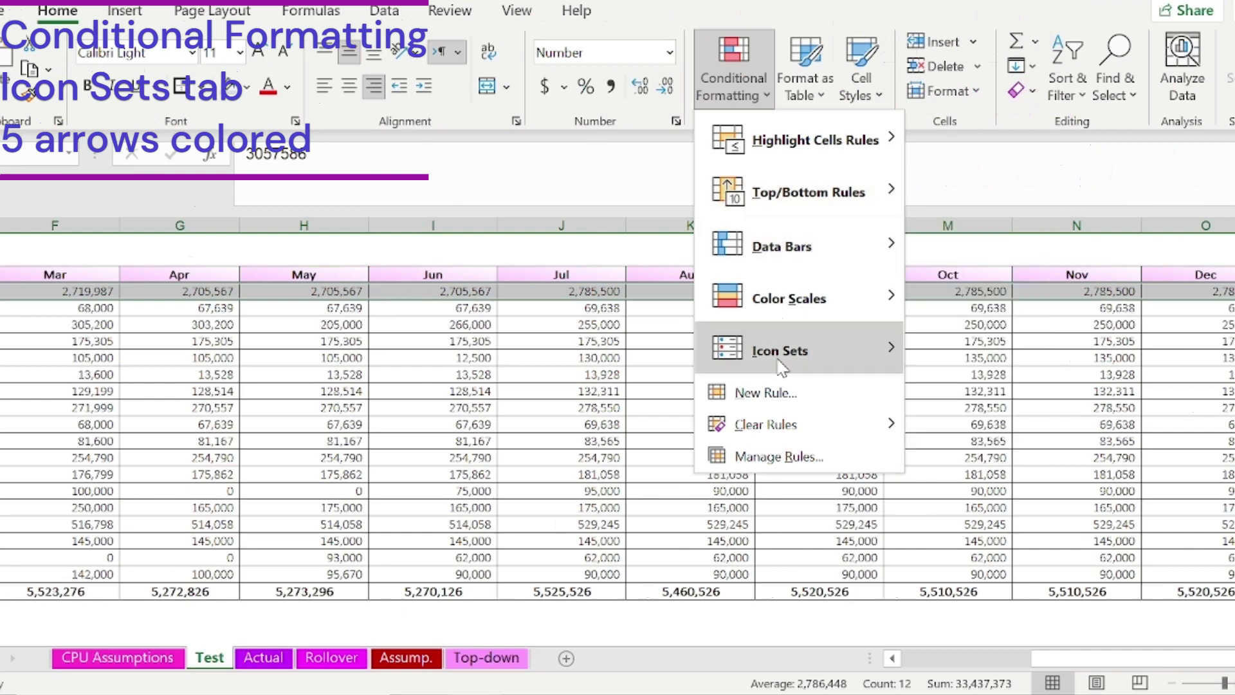
mouse_move(780, 361)
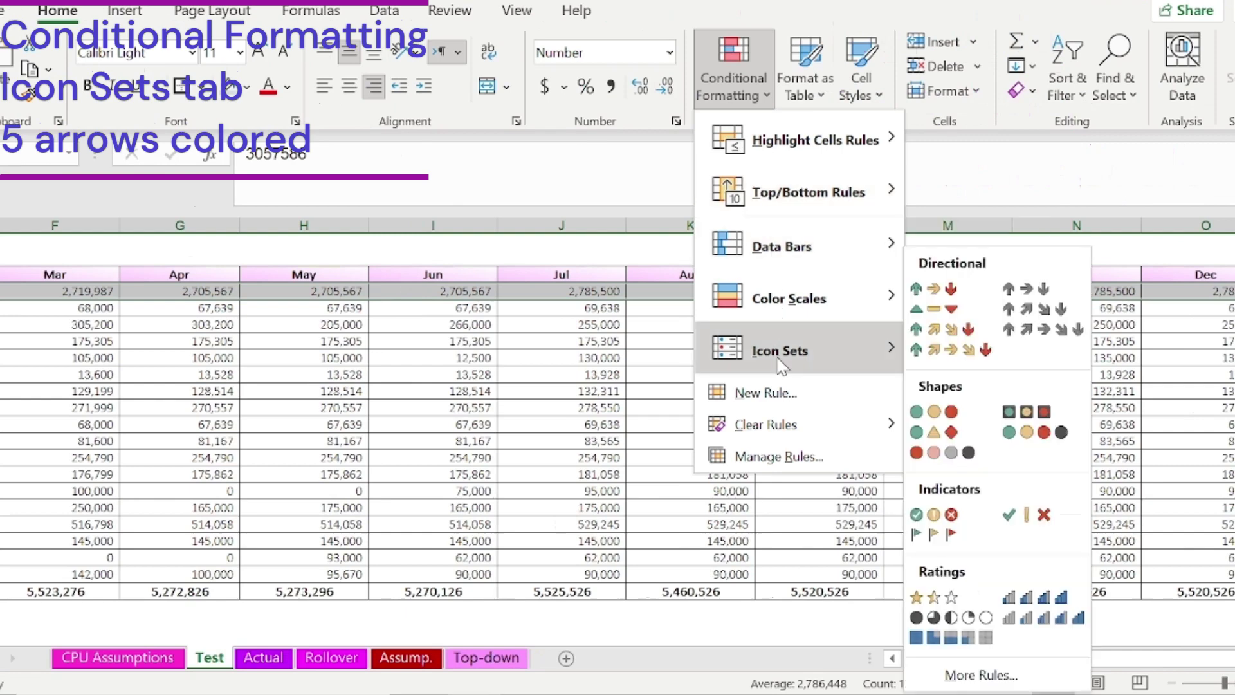
left_click(963, 354)
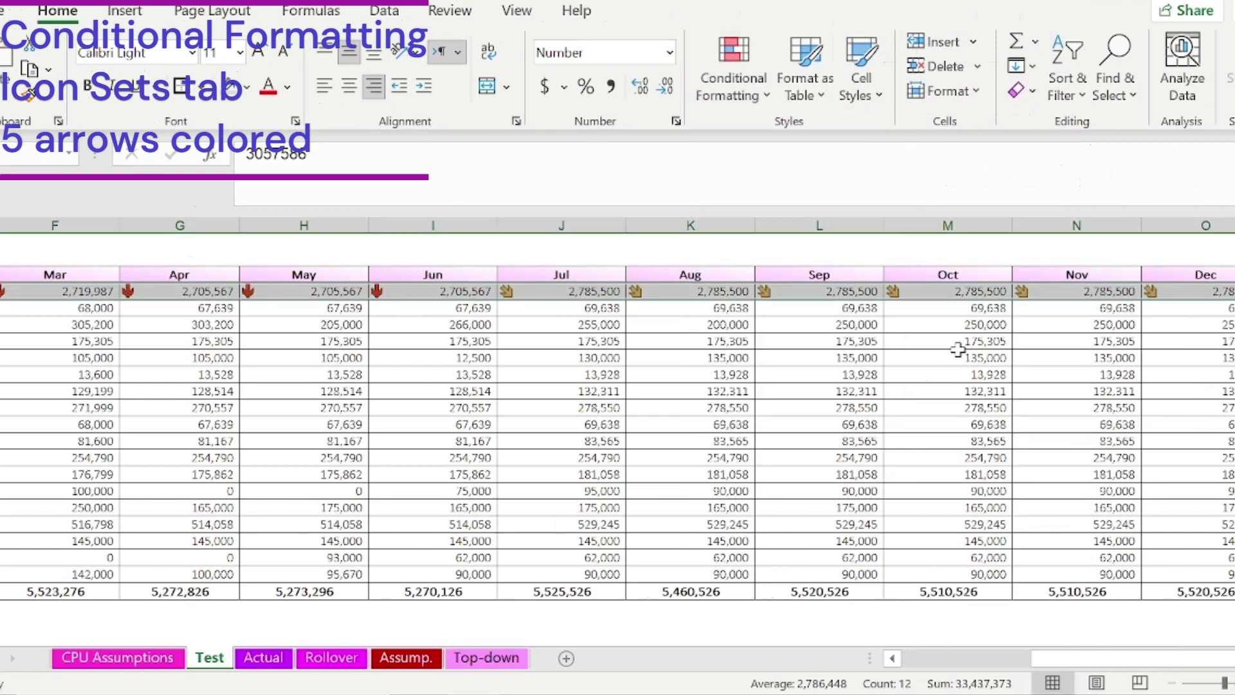
left_click_drag(1103, 663, 1022, 664)
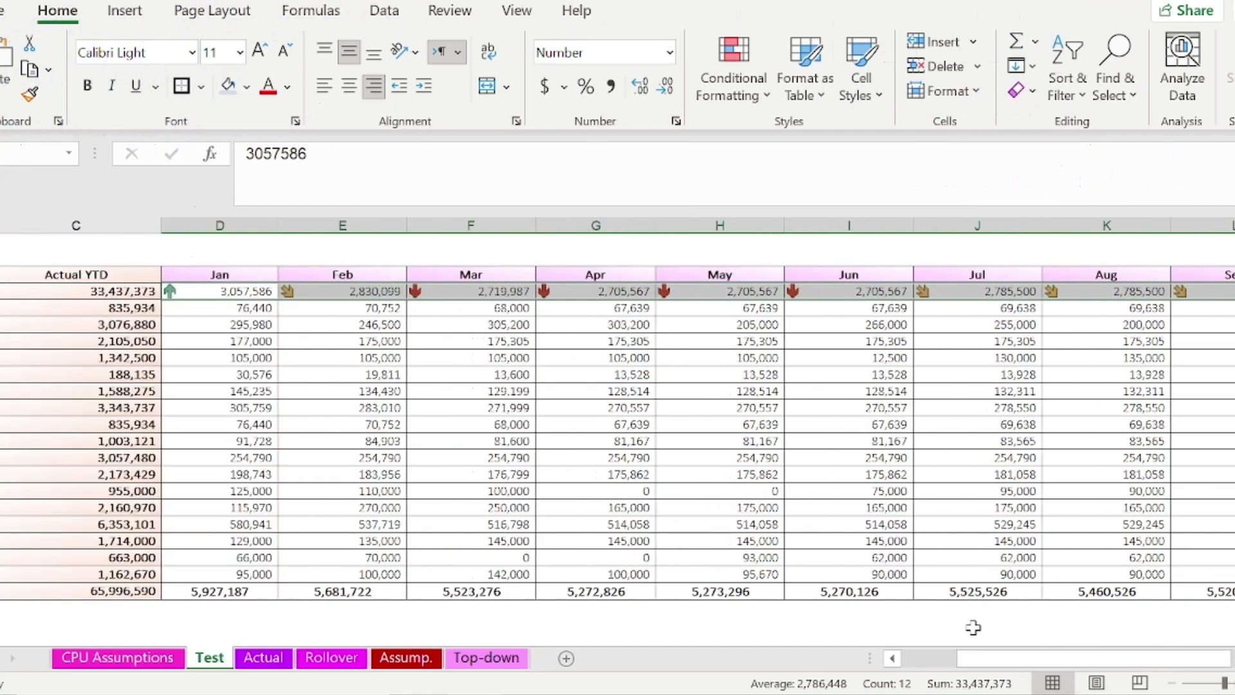
left_click(566, 323)
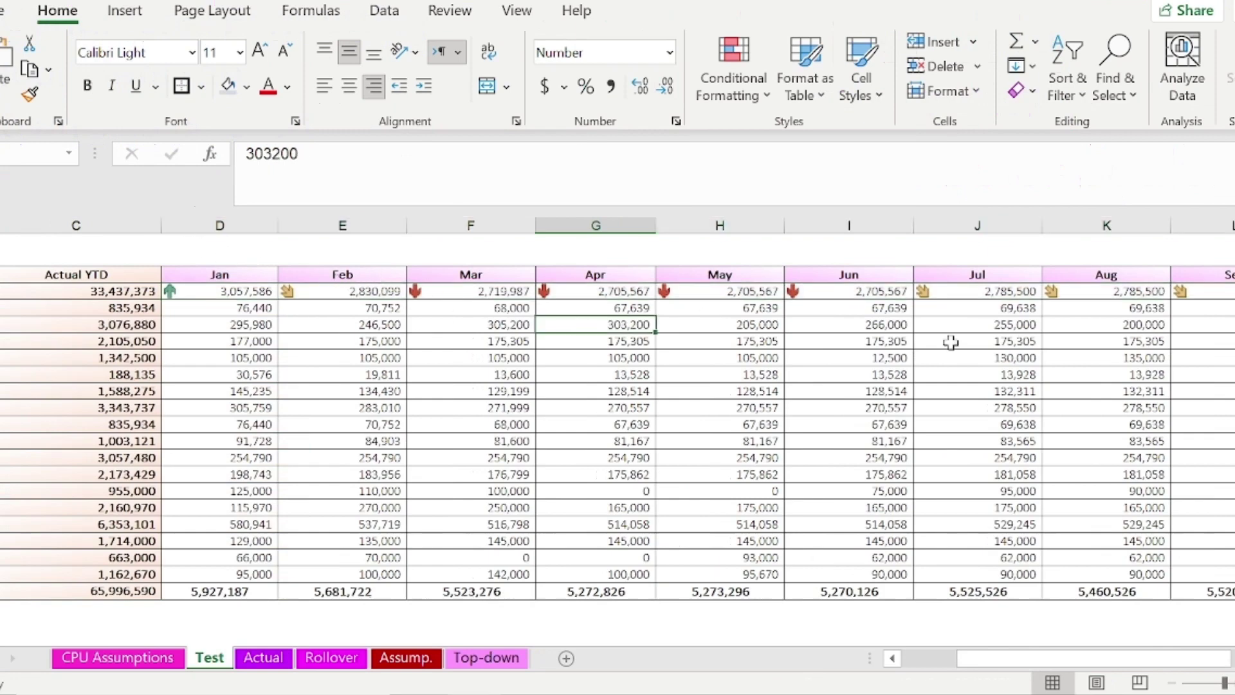
Step: Try the circled symbols and 4 Arrows (Colored) icon styles in a new formatting rule for the Basic SALARY months, and discard the rule
left_click(239, 291)
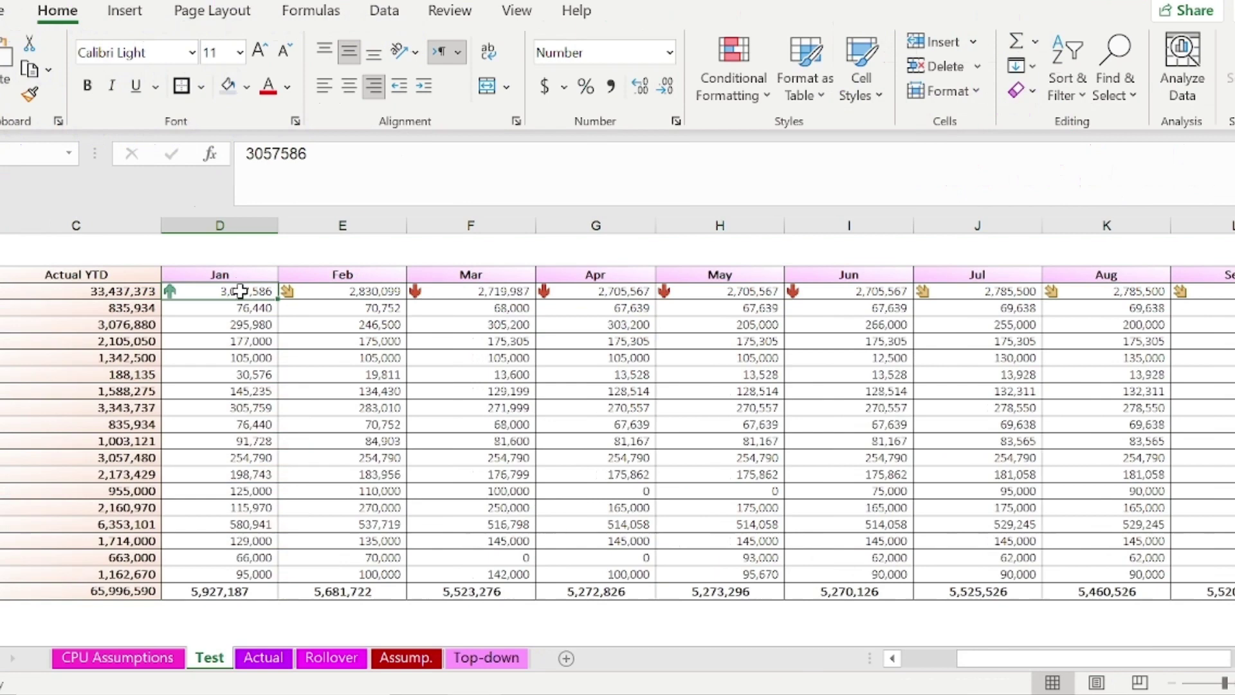
key("ctrl+shift+Right")
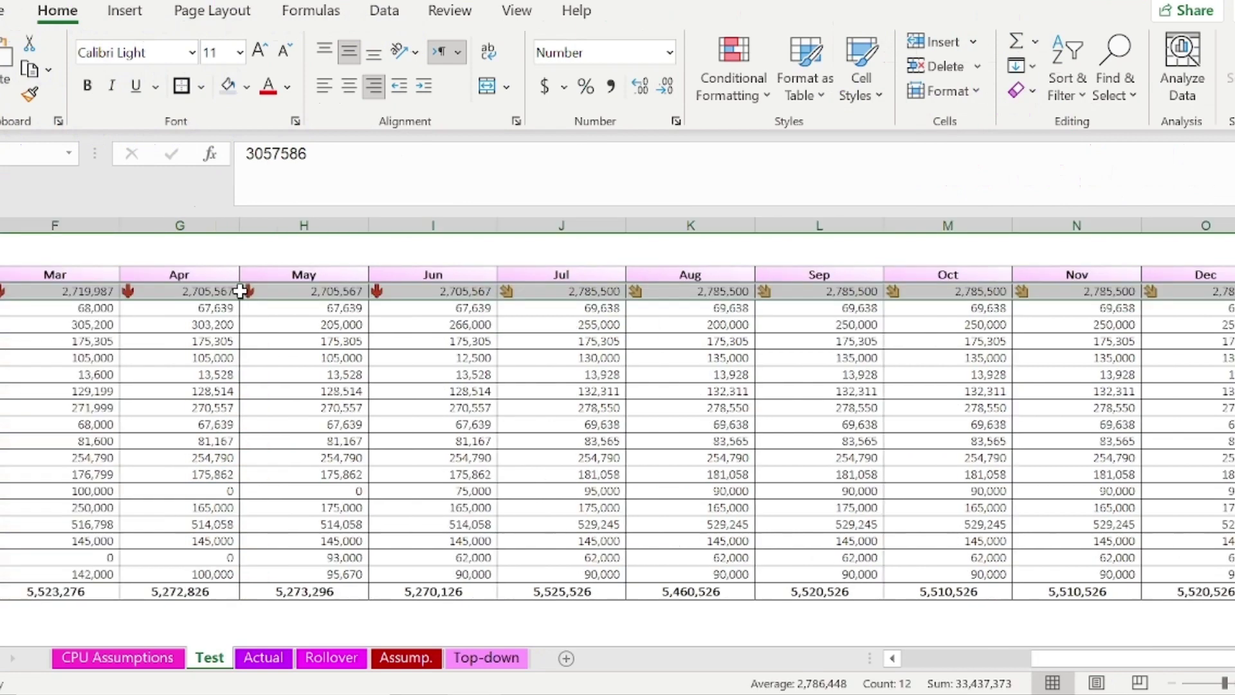
scroll(240, 291, "left", 5)
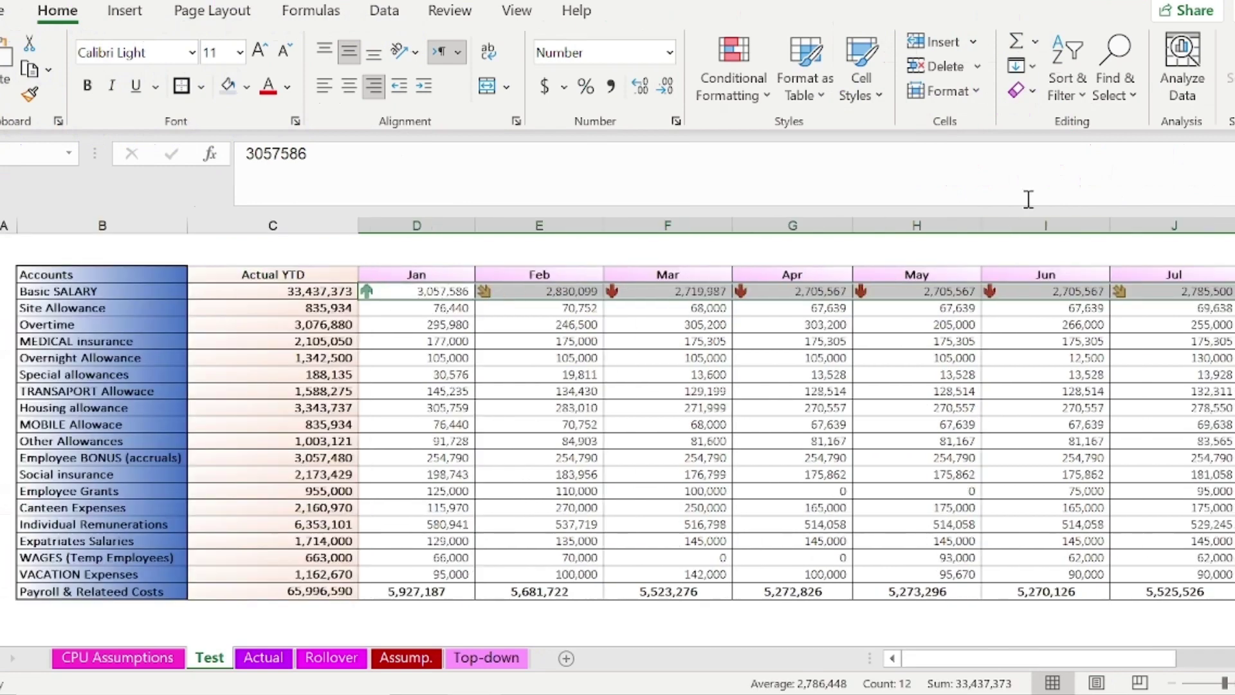
left_click(737, 83)
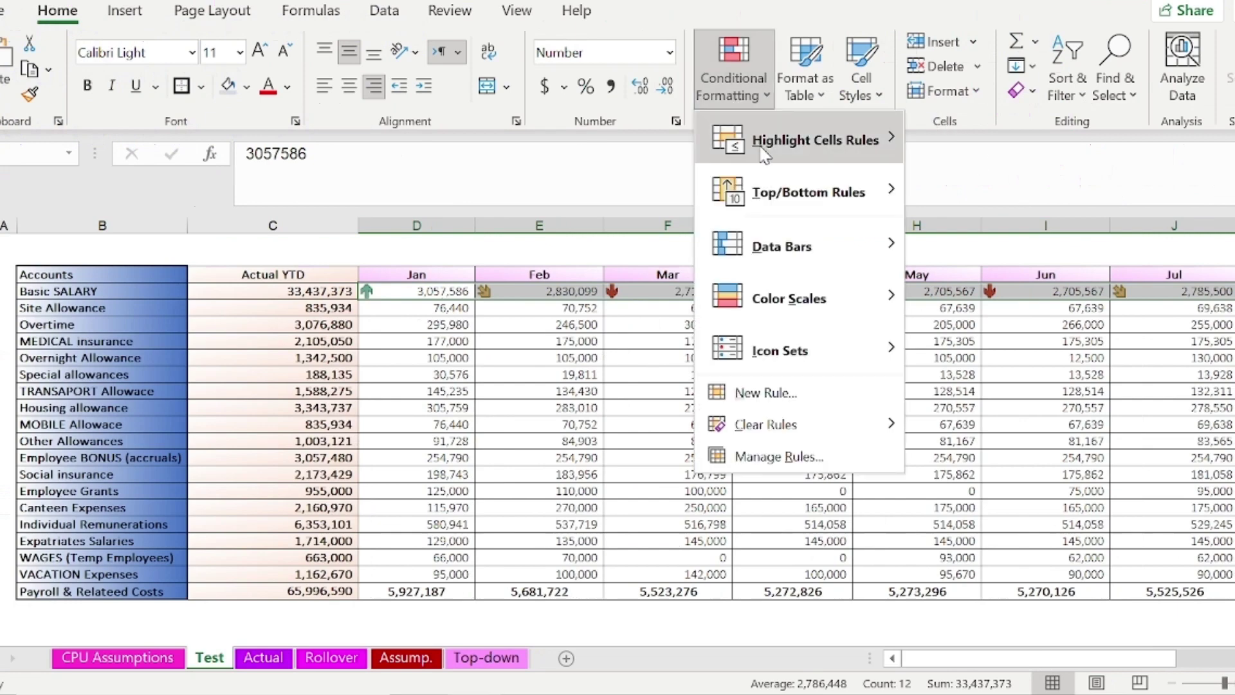
mouse_move(805, 351)
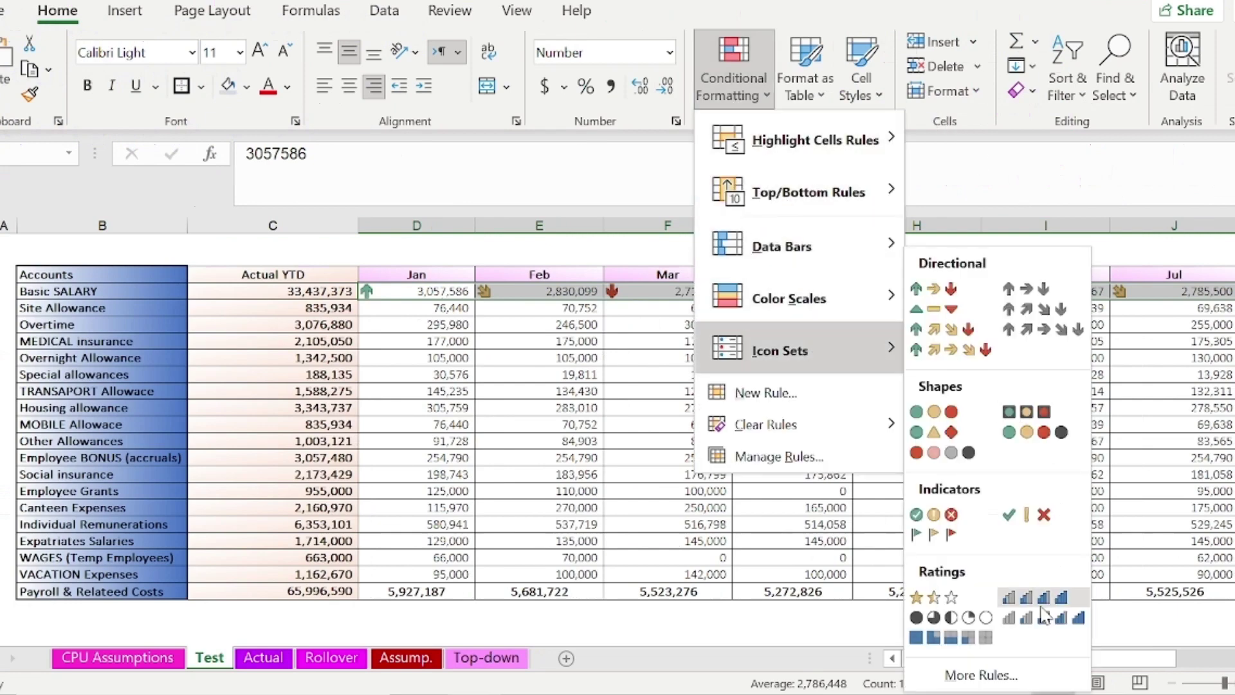
left_click(982, 676)
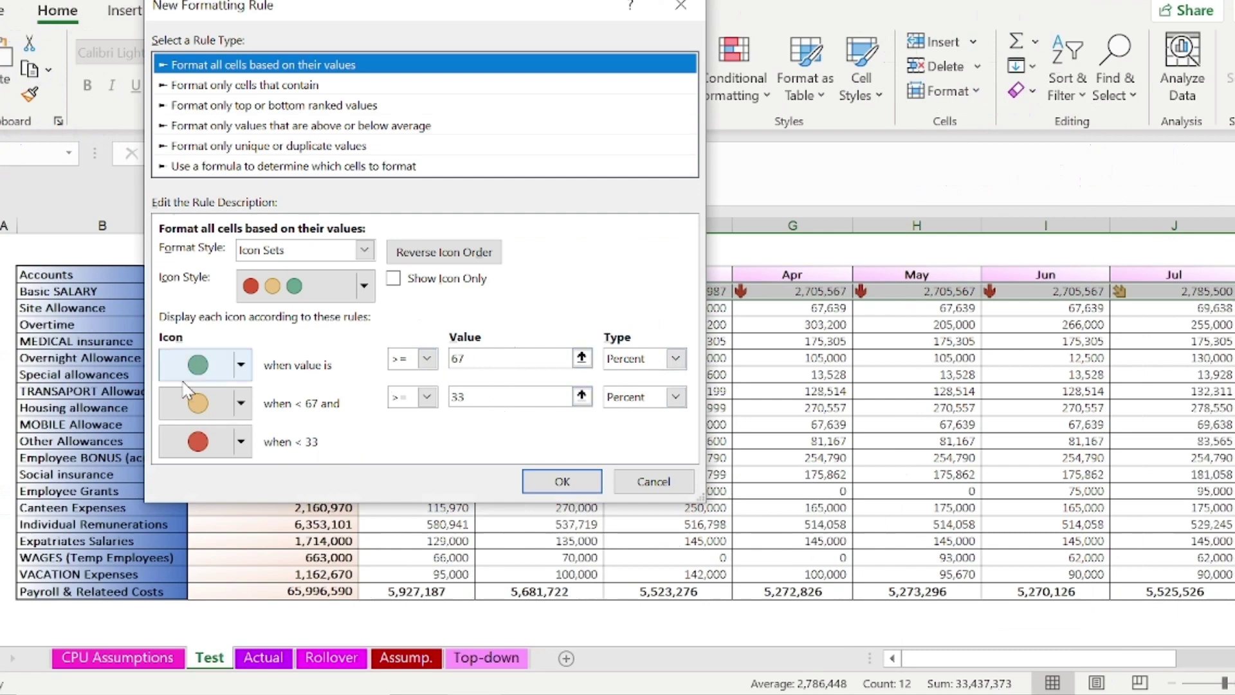
left_click(364, 287)
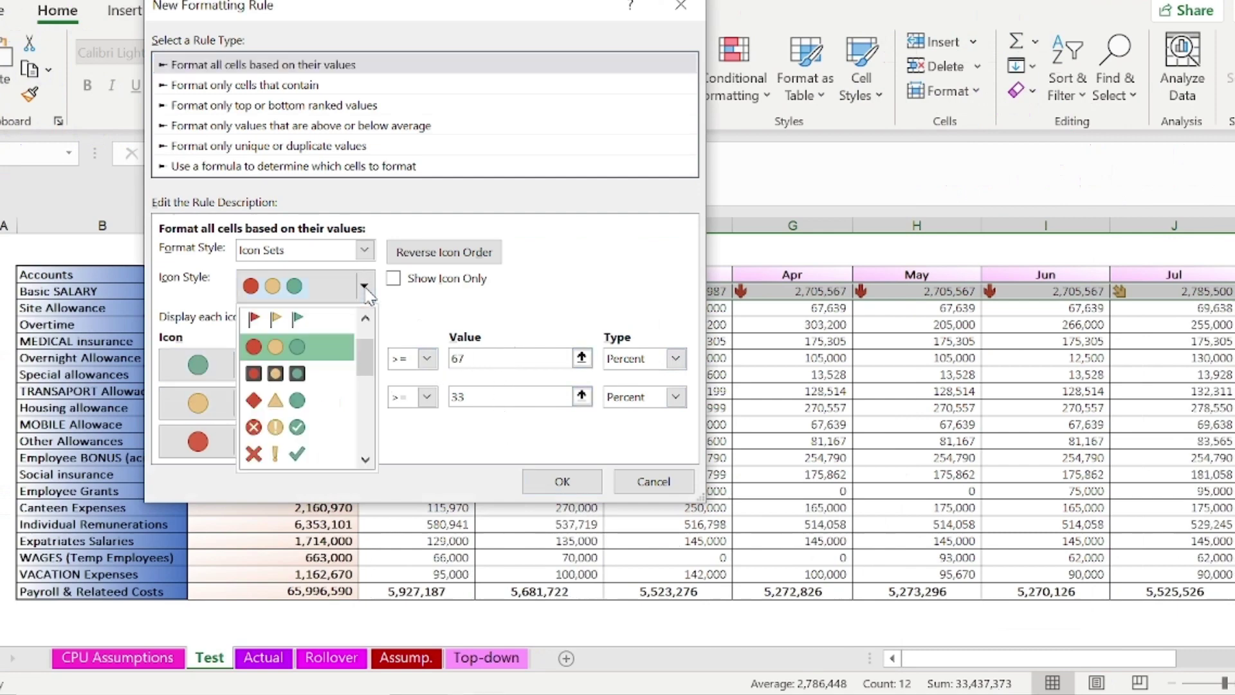
left_click(310, 435)
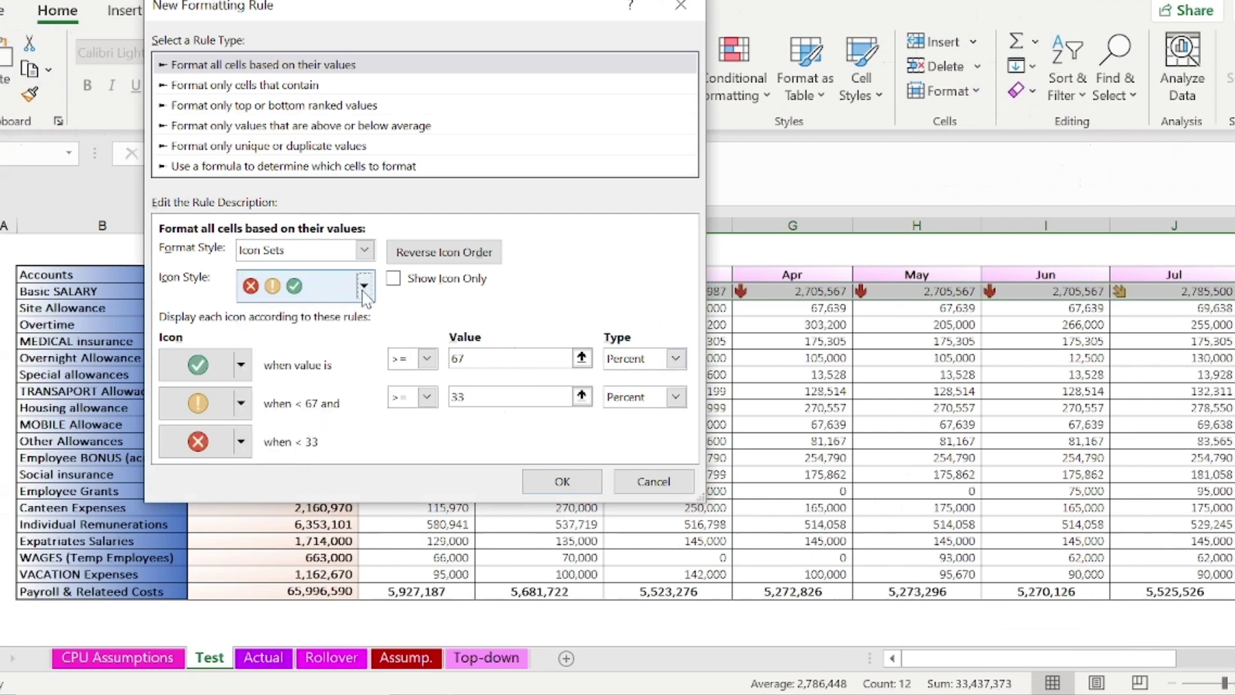
left_click(362, 291)
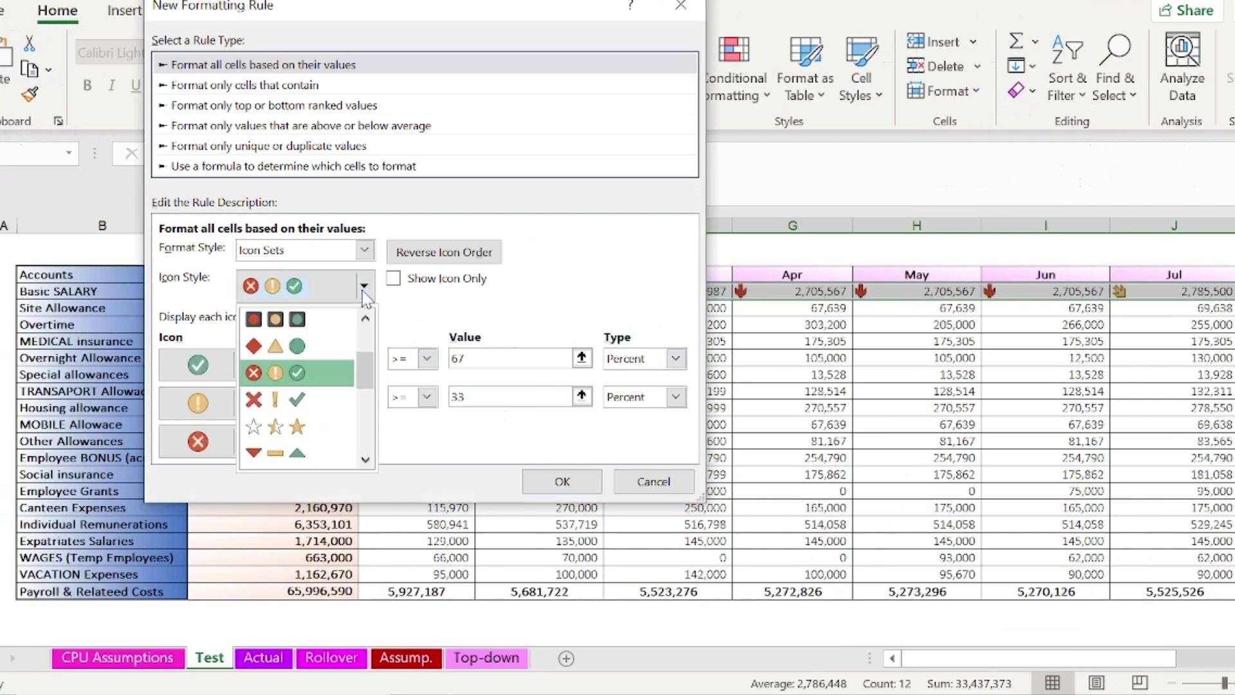
left_click(367, 466)
left_click(366, 466)
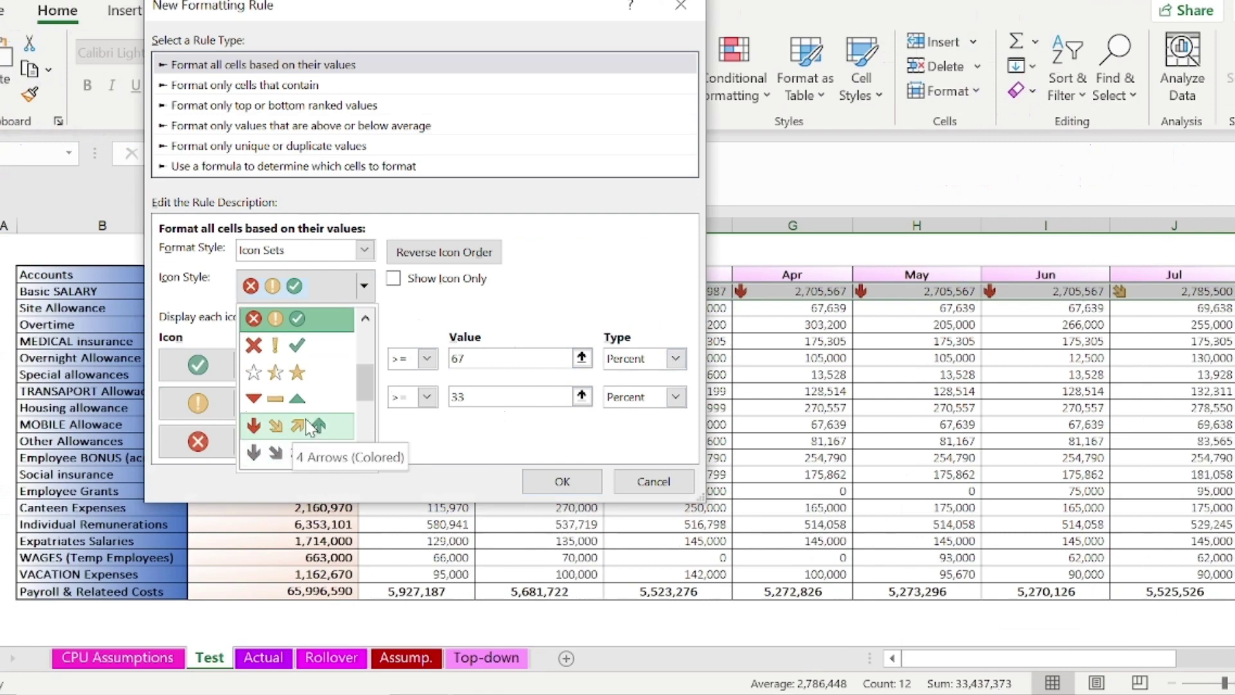
left_click(310, 428)
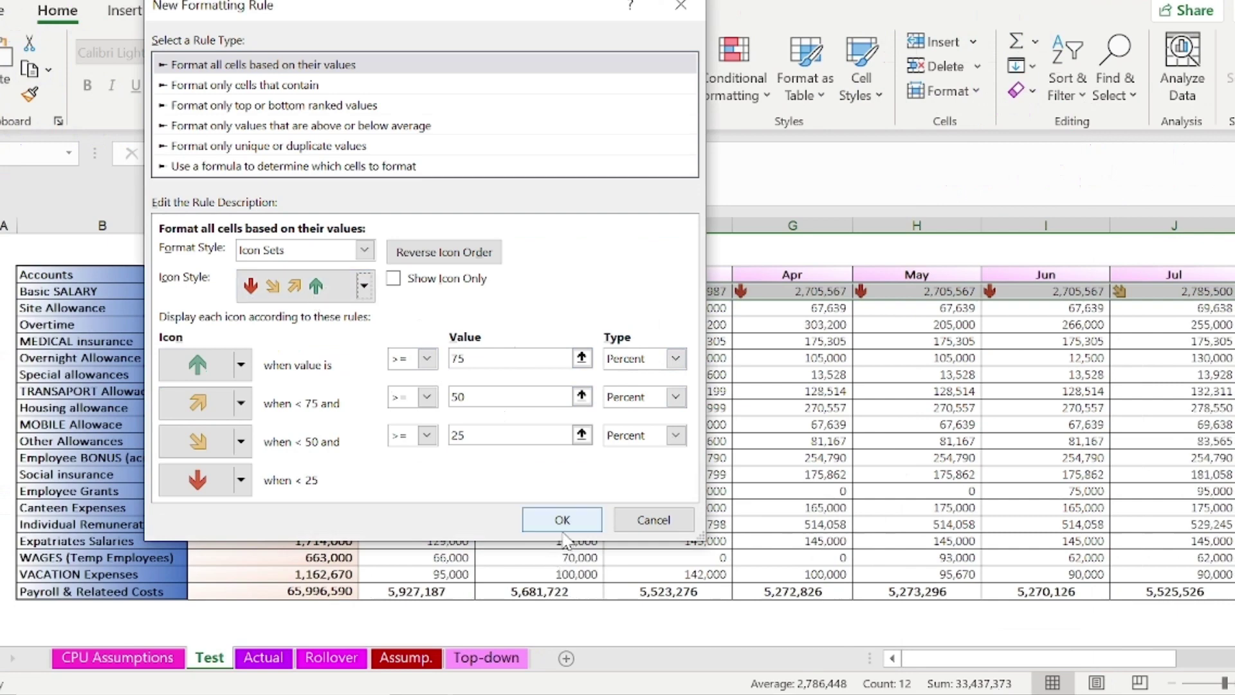
left_click(660, 525)
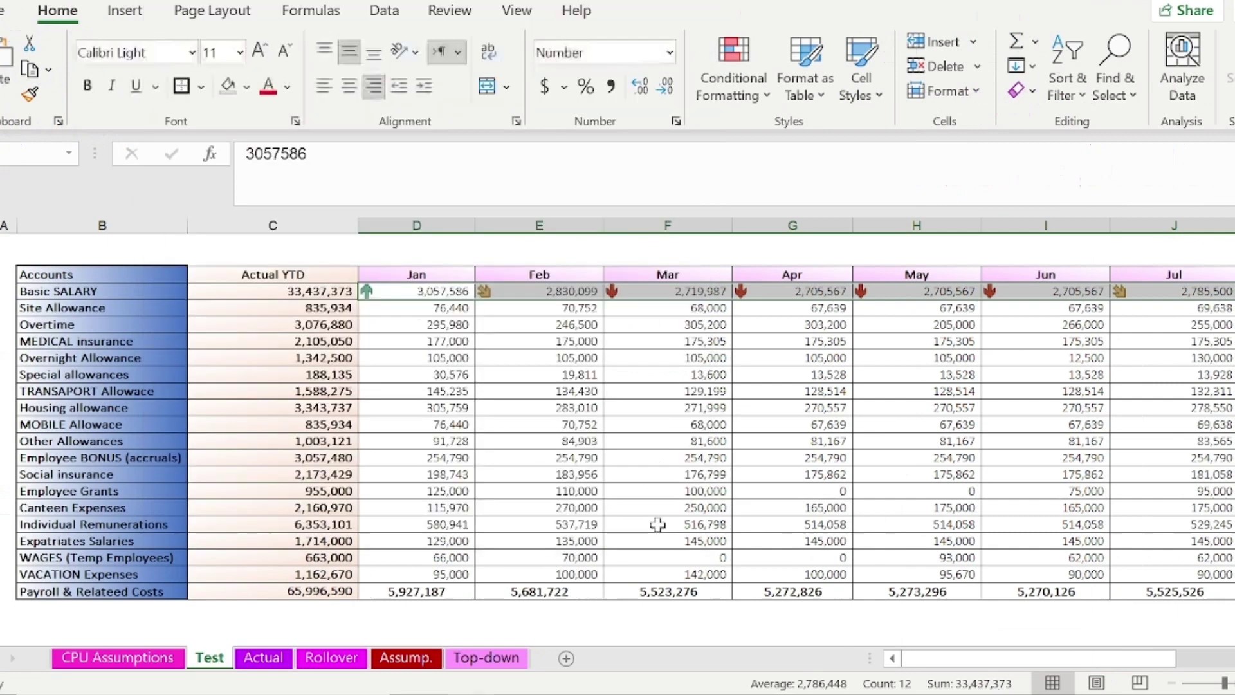
Step: Apply green gradient-fill data bars to the Jan values from Site Allowance through VACATION Expenses
left_click_drag(414, 308, 404, 574)
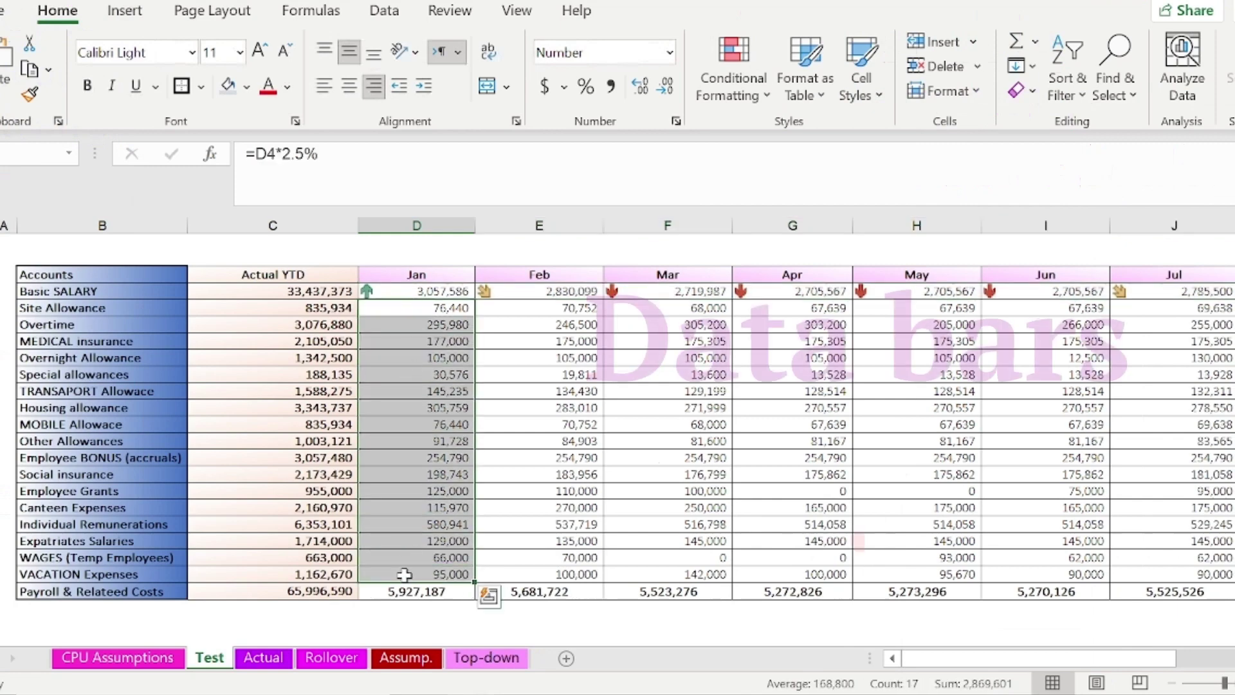
left_click(746, 78)
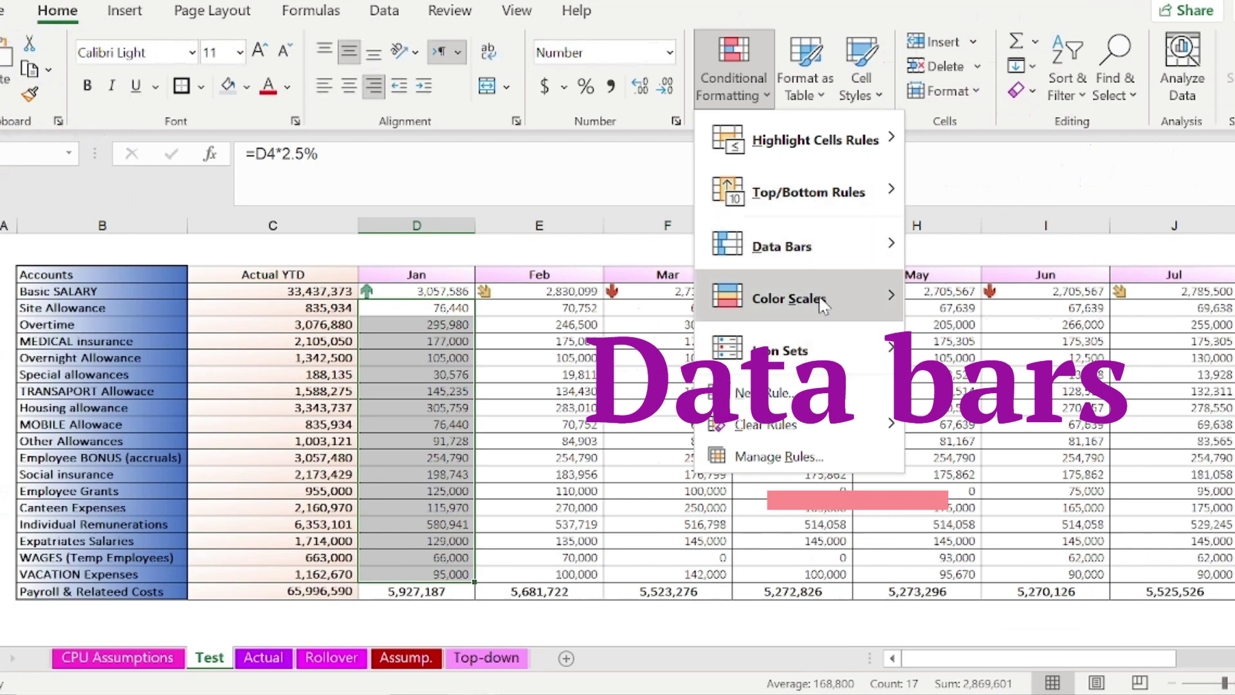
mouse_move(830, 245)
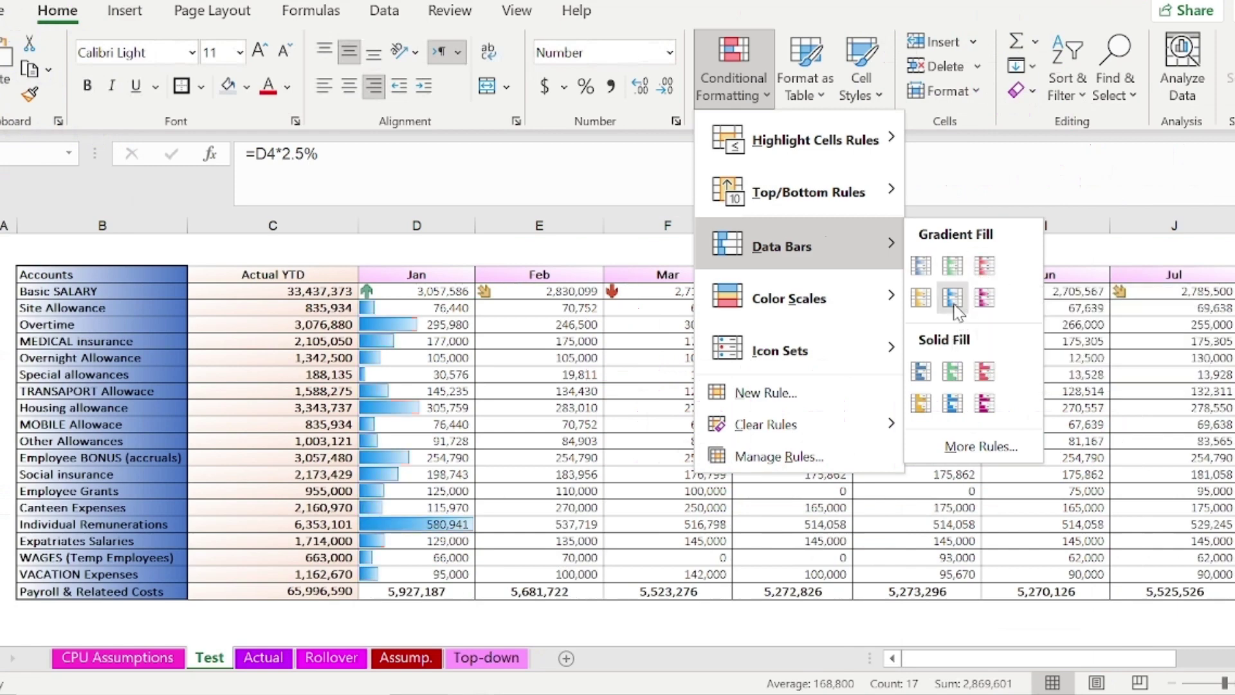
left_click(952, 265)
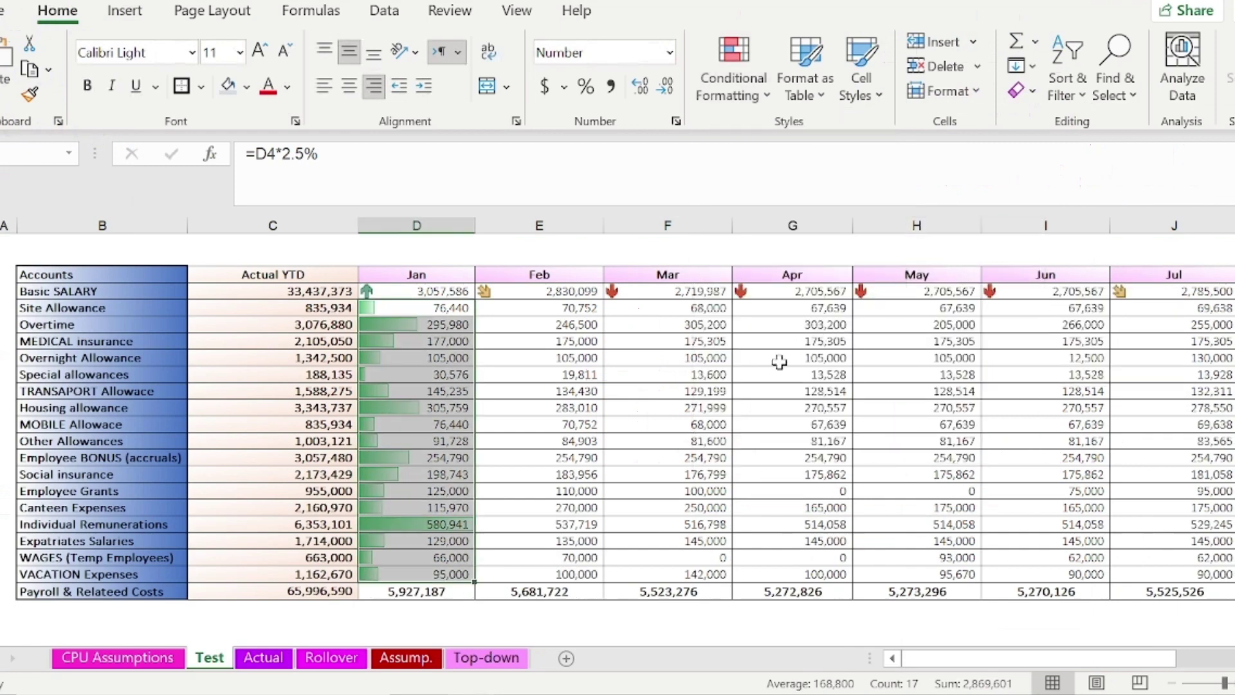
Step: Review the custom data bar rule settings for the Jan values and close them without creating a rule
left_click(737, 90)
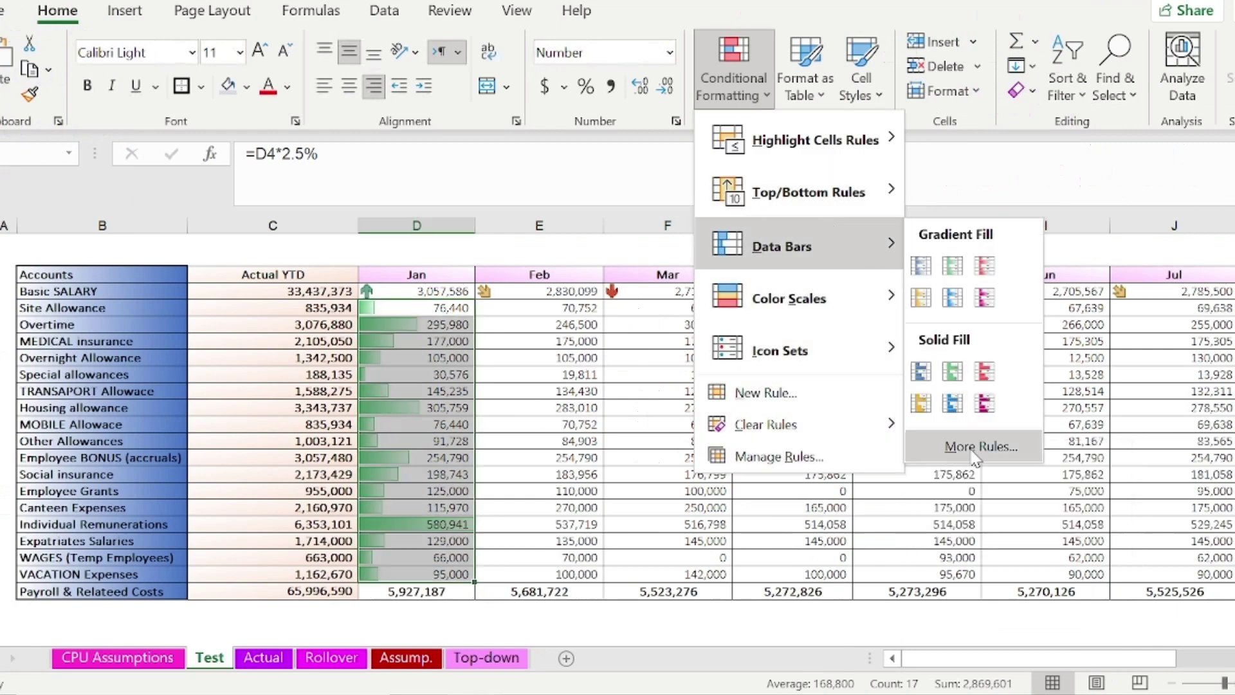
left_click(974, 448)
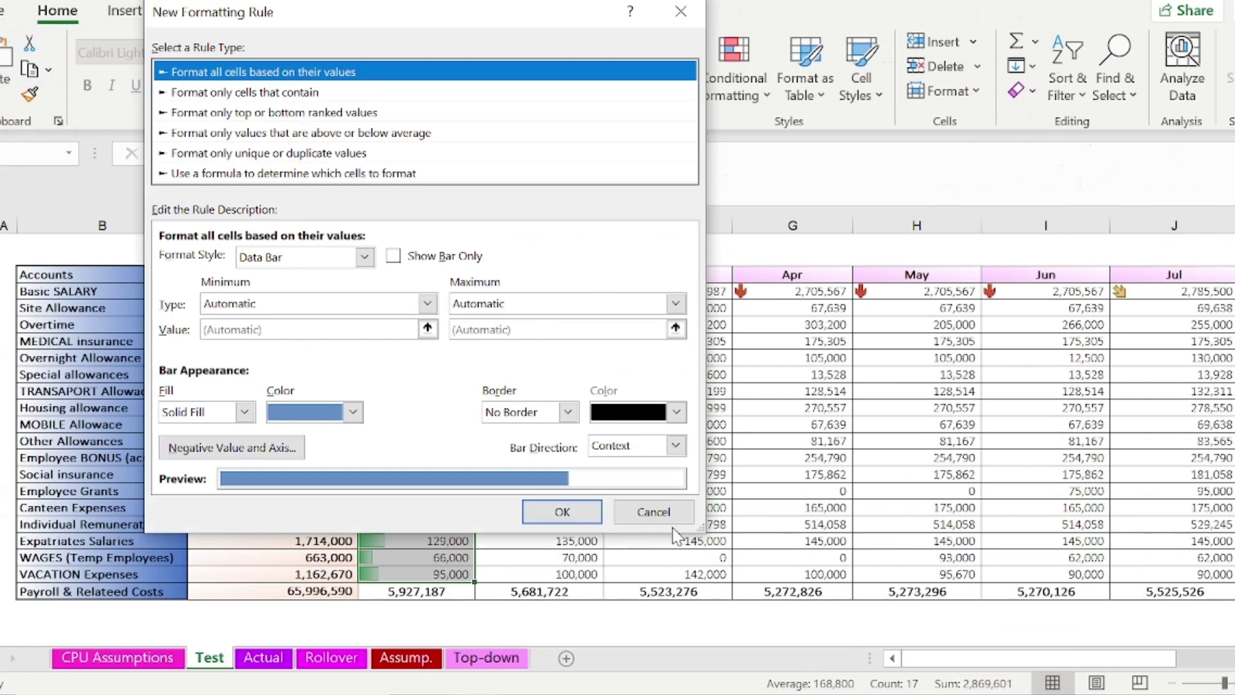
left_click(653, 513)
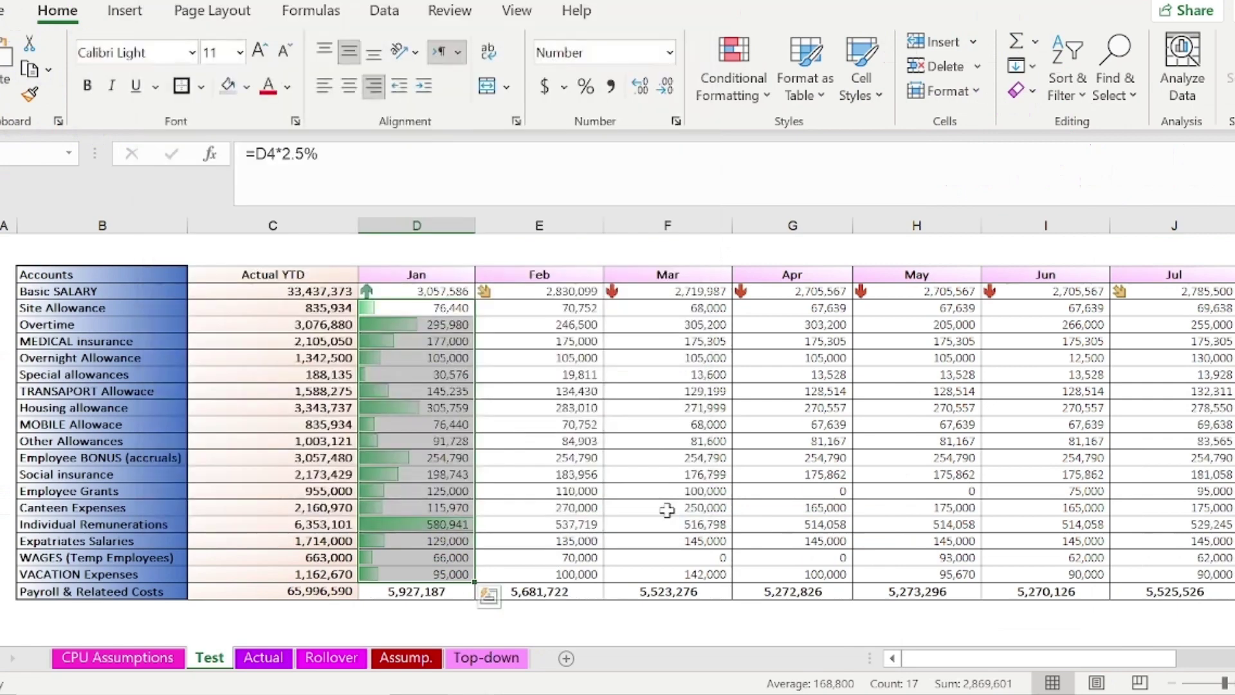
Step: Apply the red-yellow-green color scale to the Actual YTD values from Basic SALARY through VACATION Expenses, with red for the highest values
left_click_drag(278, 291, 278, 574)
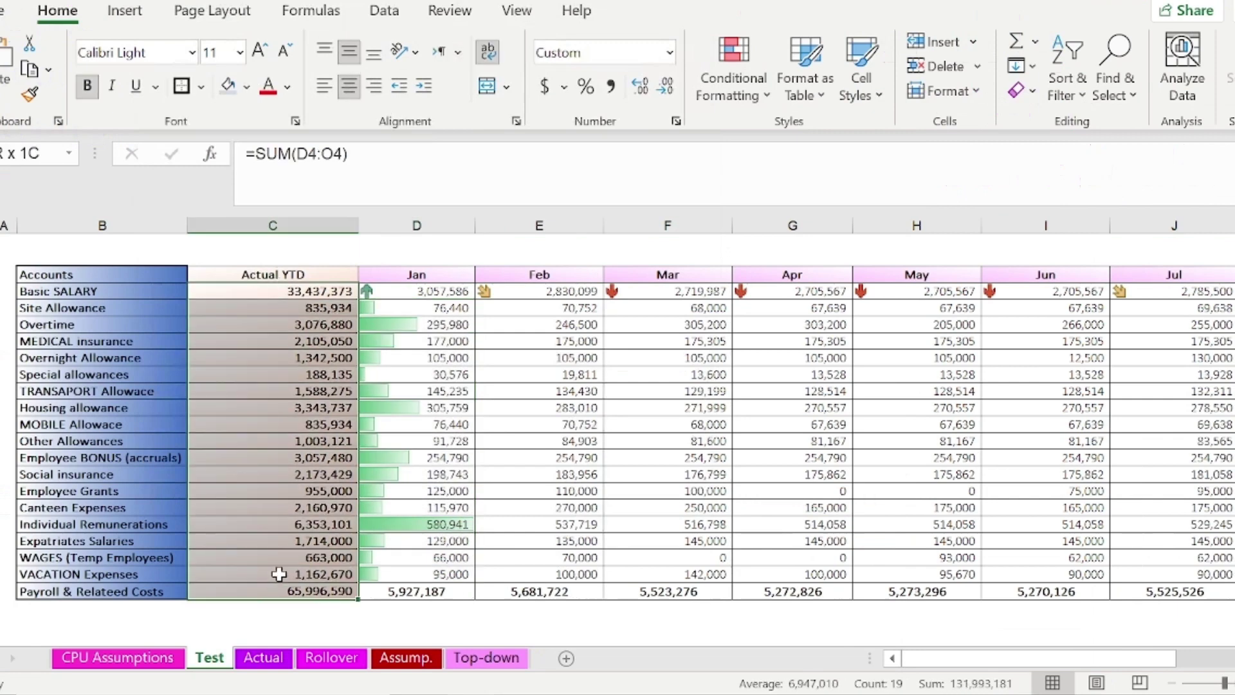
left_click(738, 63)
mouse_move(772, 312)
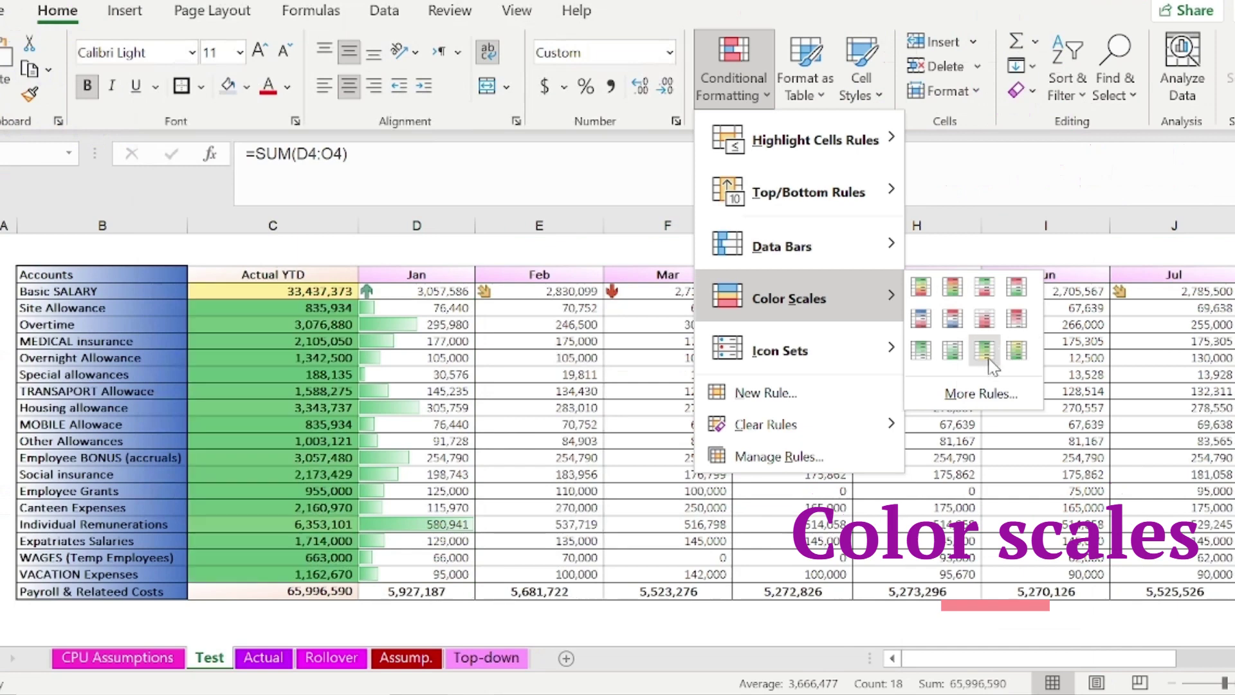
left_click(958, 293)
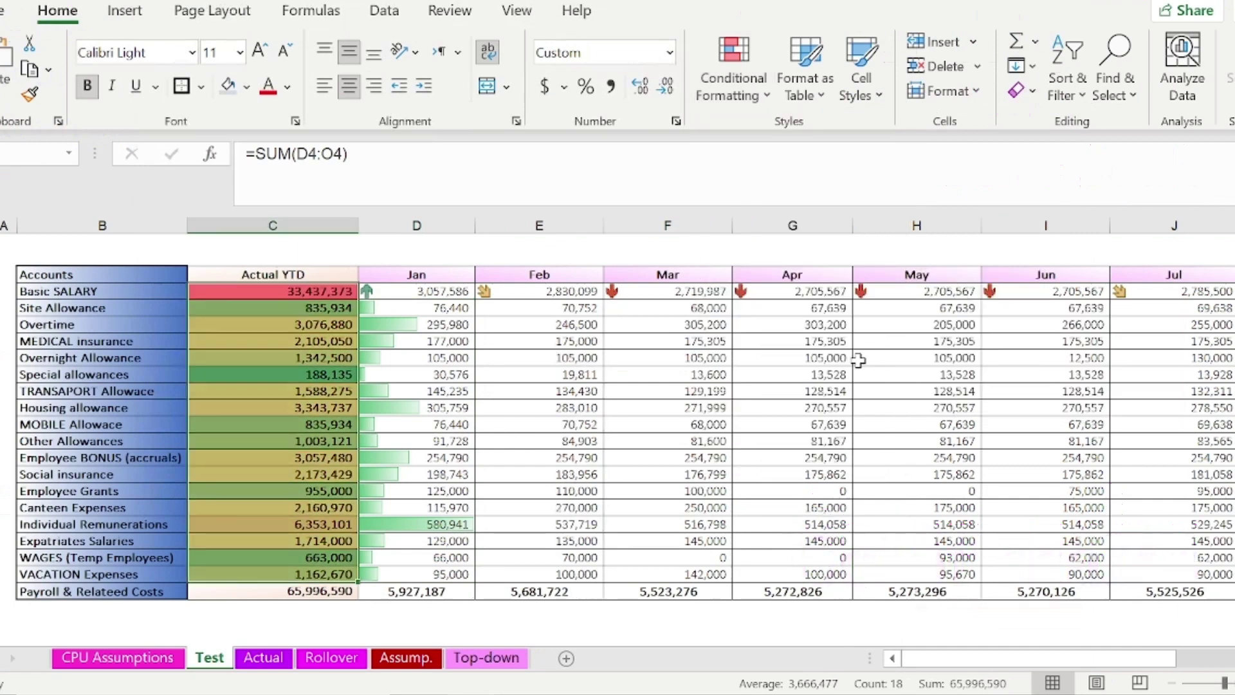
left_click(859, 360)
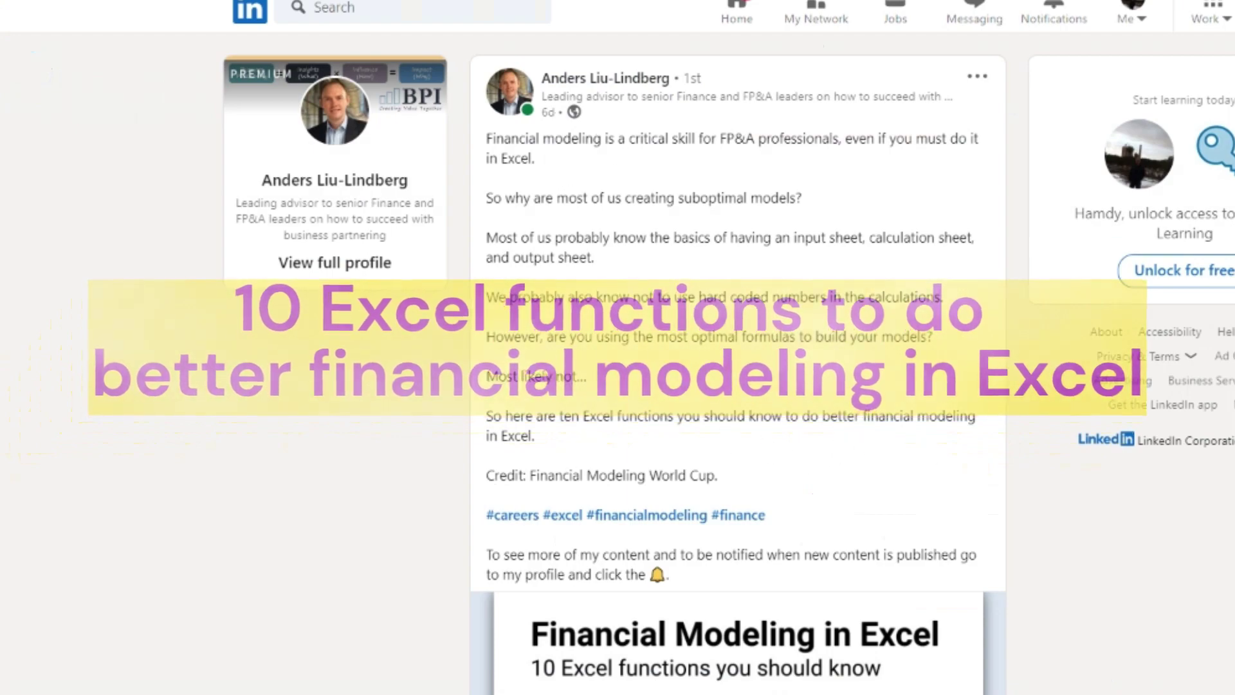
Step: Examine the Financial Modeling in Excel document in the LinkedIn post, from SUMIFS and IFERROR to the XIRR and XNPV page
scroll(1104, 515, "down", 5)
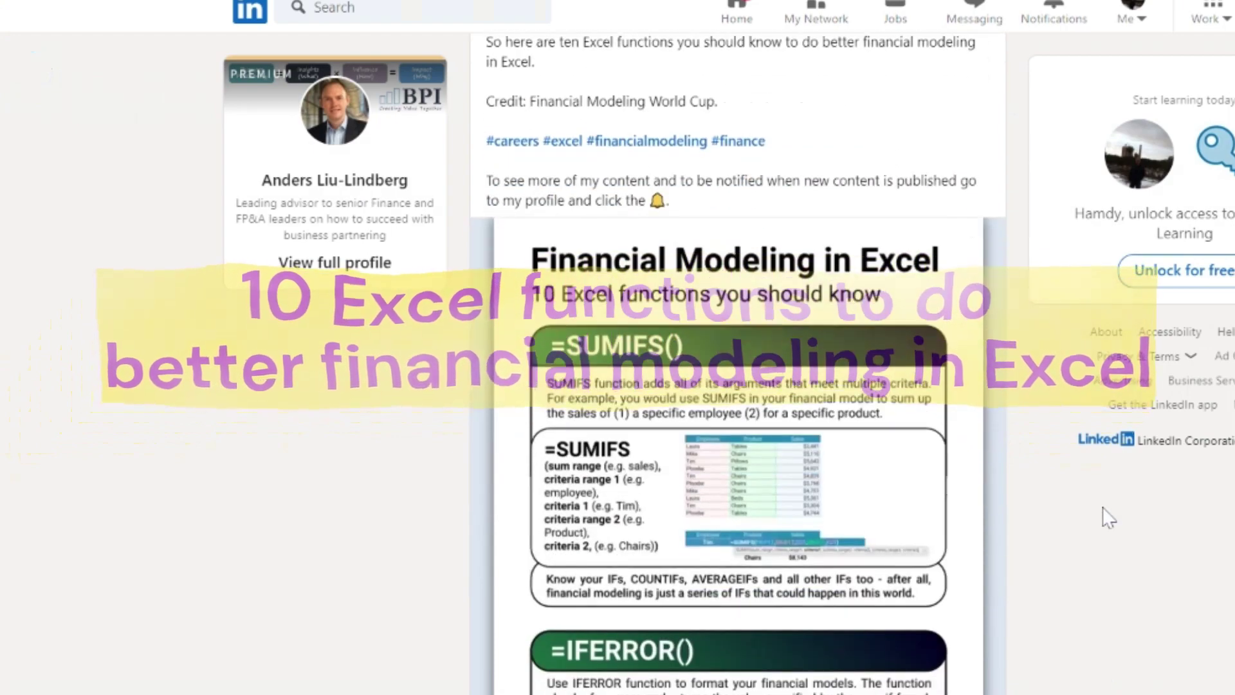
scroll(1104, 515, "down", 3)
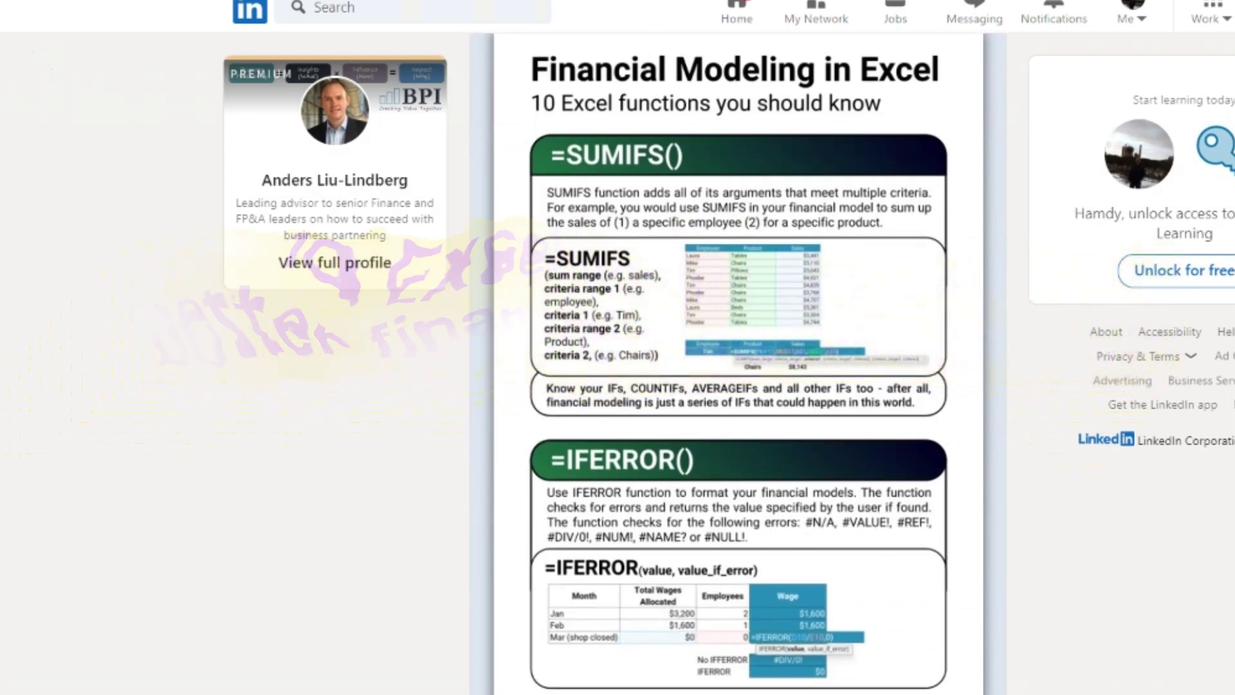
mouse_move(639, 175)
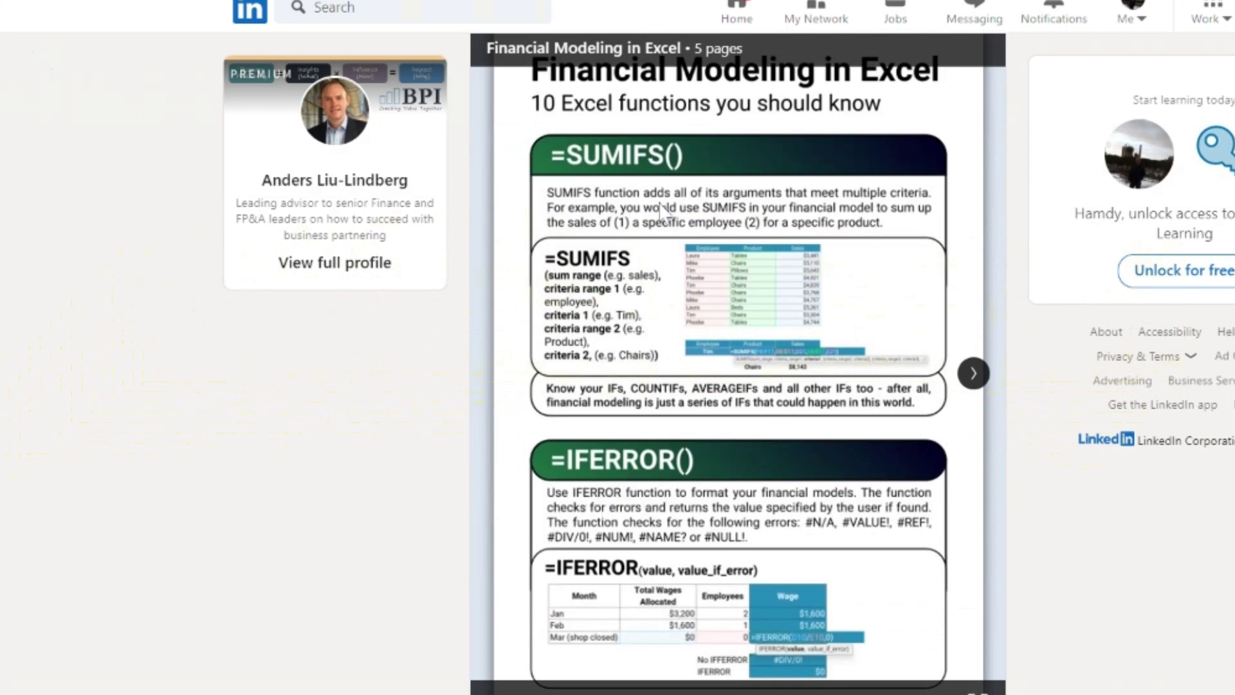
left_click(978, 381)
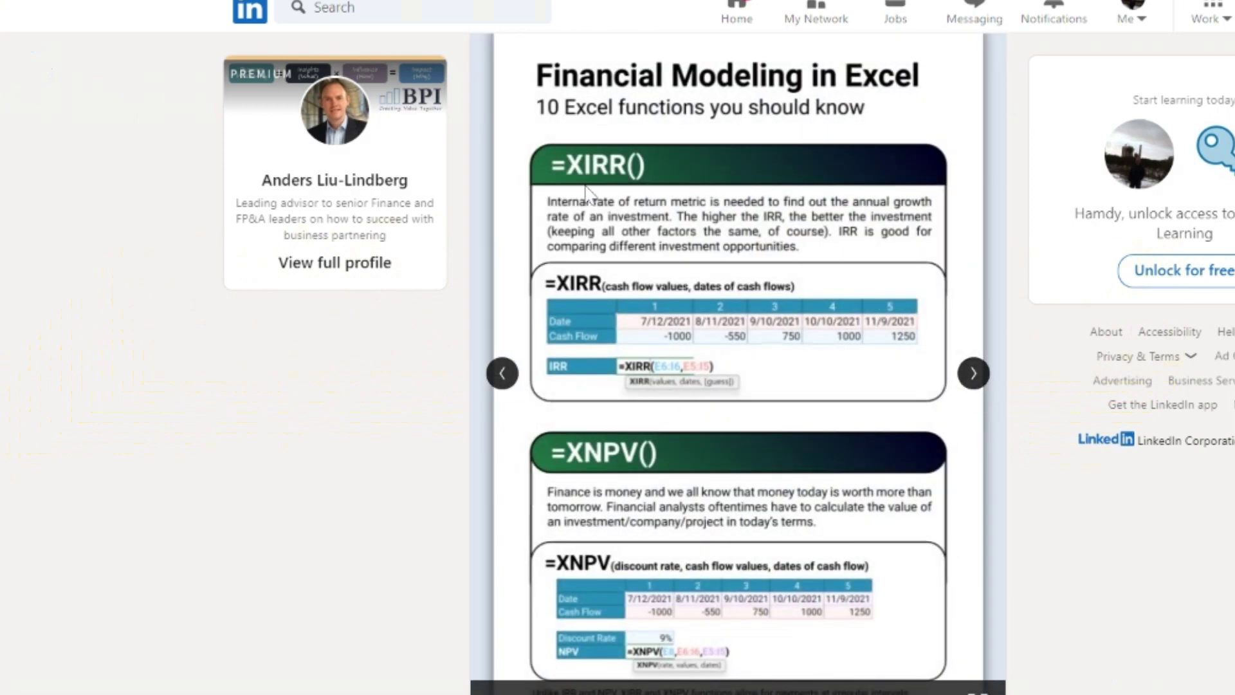